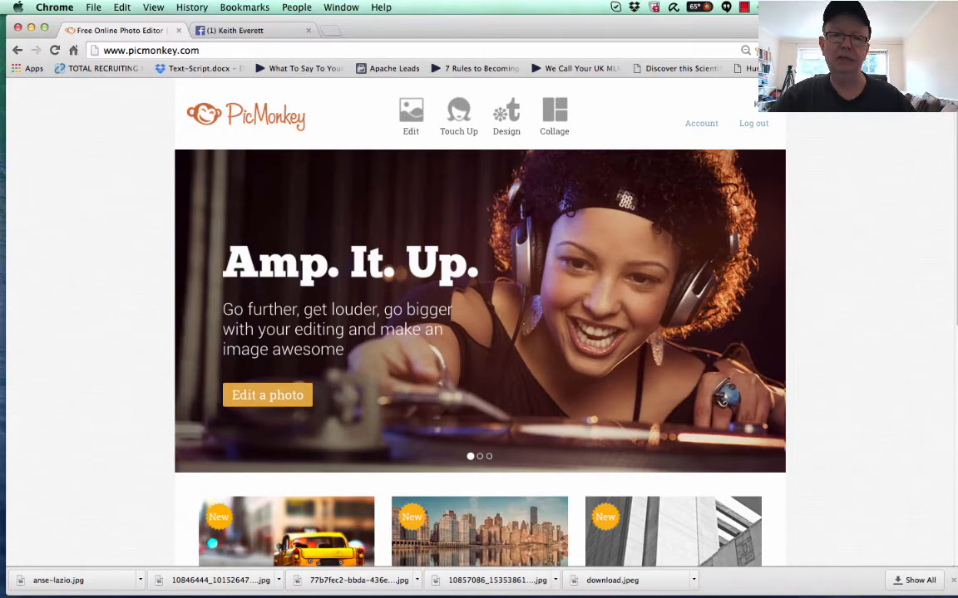
- Open the beach photo in the editor and resize it to 500 pixels wide, keeping its proportions
{"action": "left_click_drag", "start_coordinate": [2, 277], "coordinate": [548, 279]}
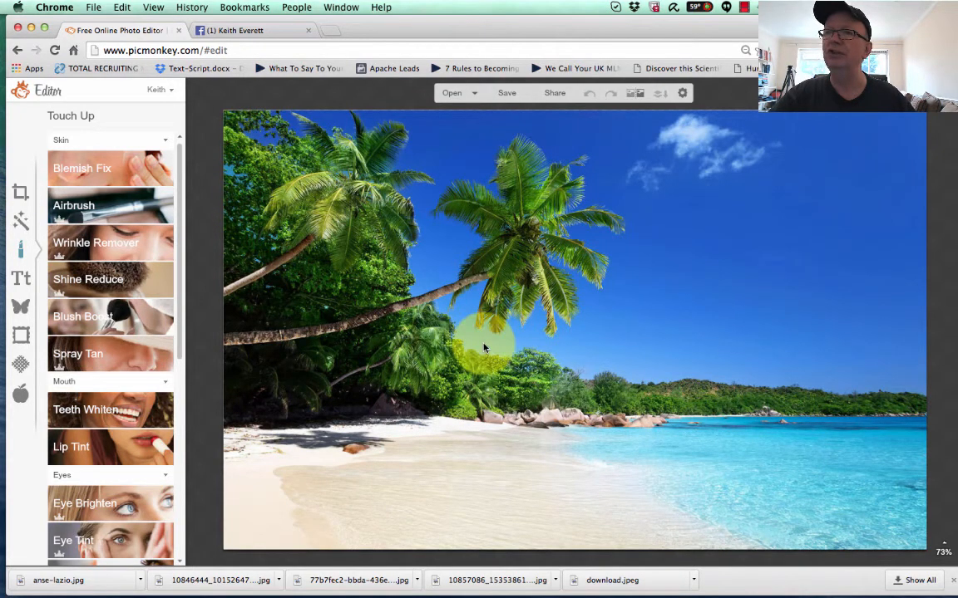
{"action": "left_click", "coordinate": [22, 193]}
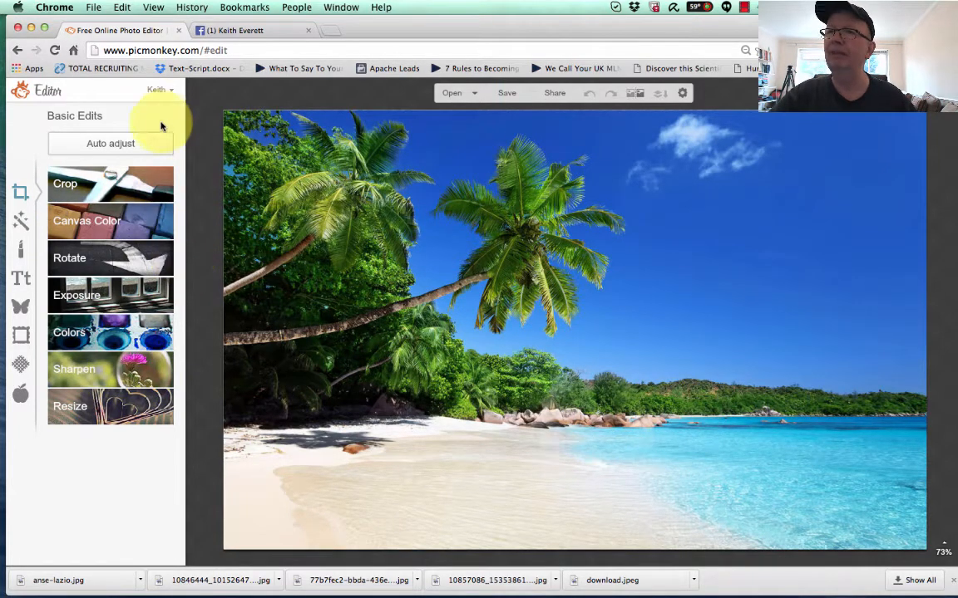
{"action": "left_click", "coordinate": [109, 406]}
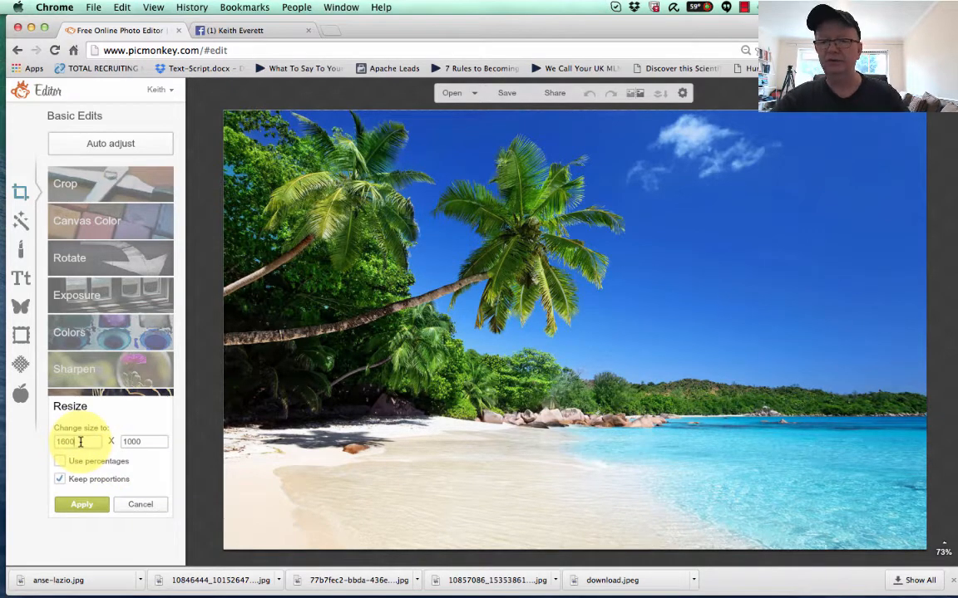
{"action": "key", "text": "BackSpace"}
{"action": "key", "text": "BackSpace"}
{"action": "key", "text": "BackSpace"}
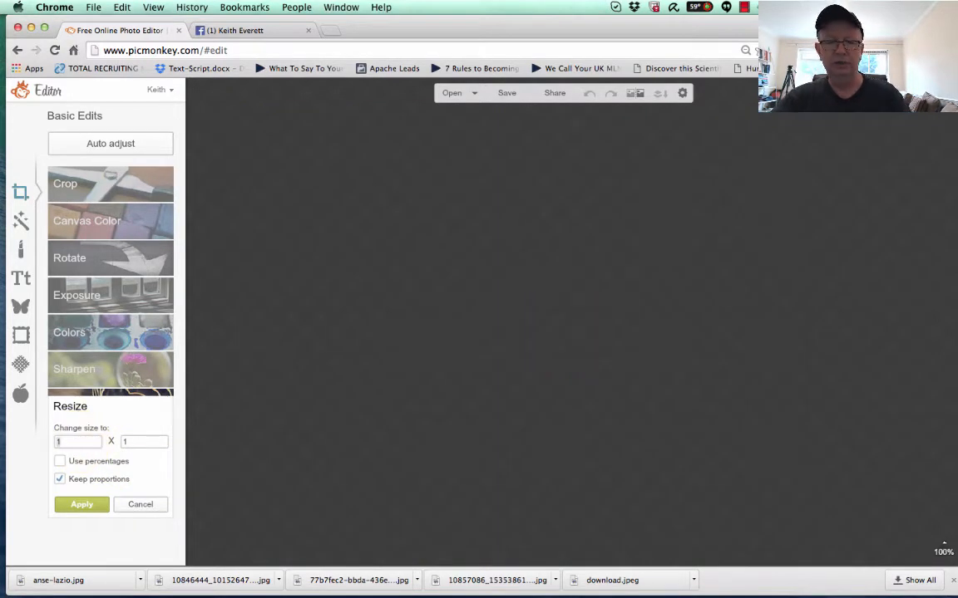
{"action": "type", "text": "500"}
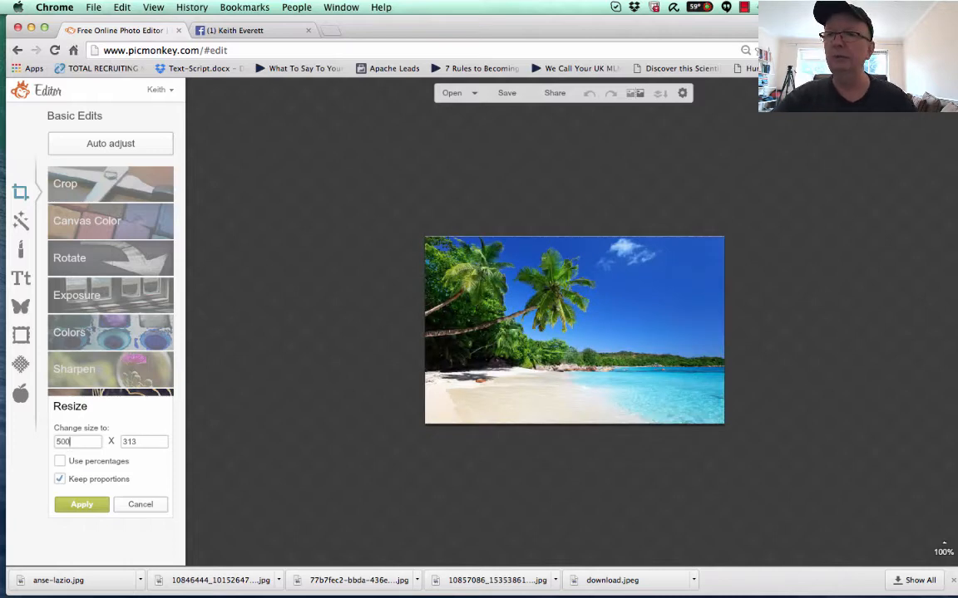
{"action": "left_click", "coordinate": [139, 445]}
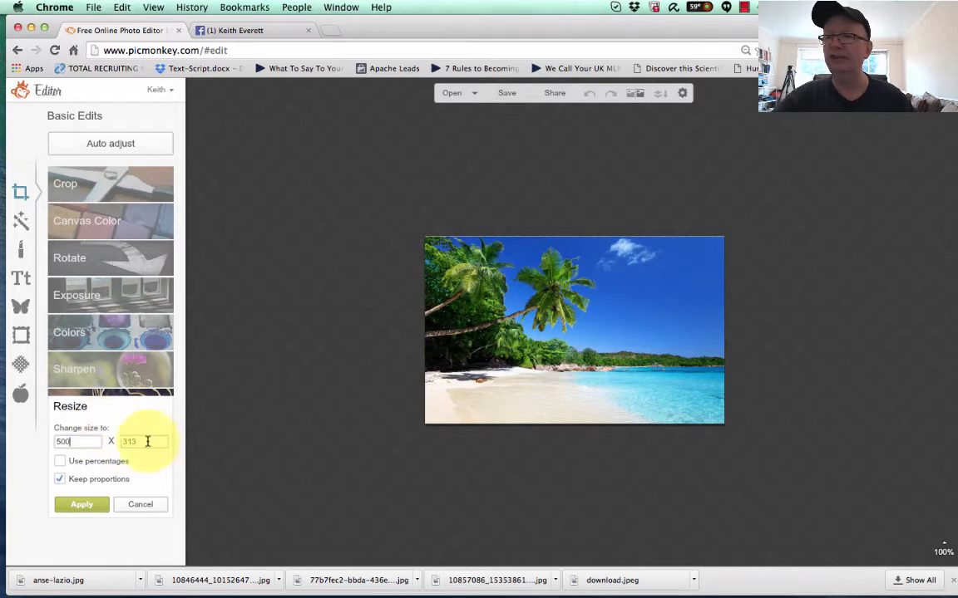
{"action": "left_click", "coordinate": [90, 509]}
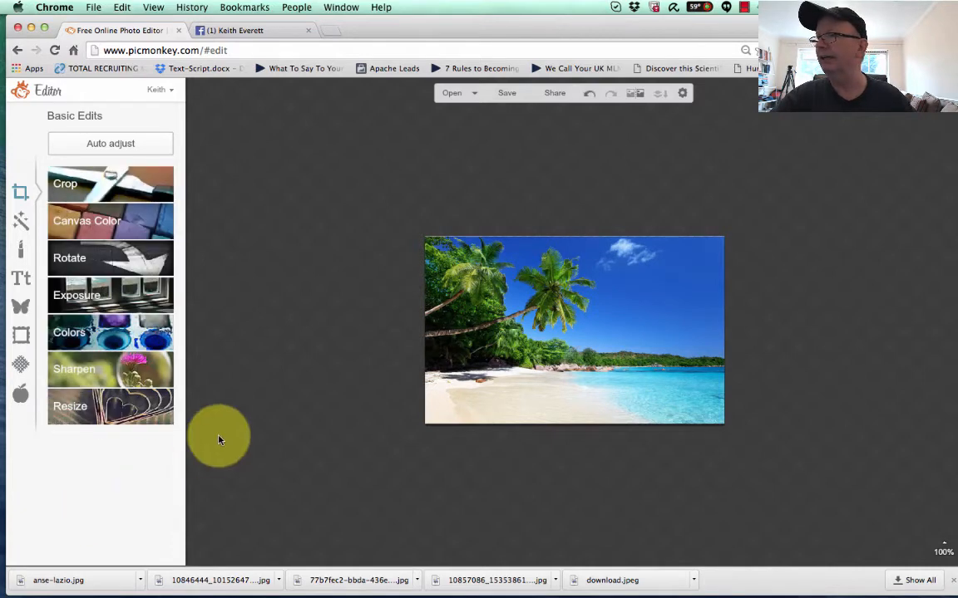
- Add an Arial text reading "A Beautiful Life Begins with a Beautiful Mind", enclosed in double quotation marks, to the photo
{"action": "left_click", "coordinate": [21, 280]}
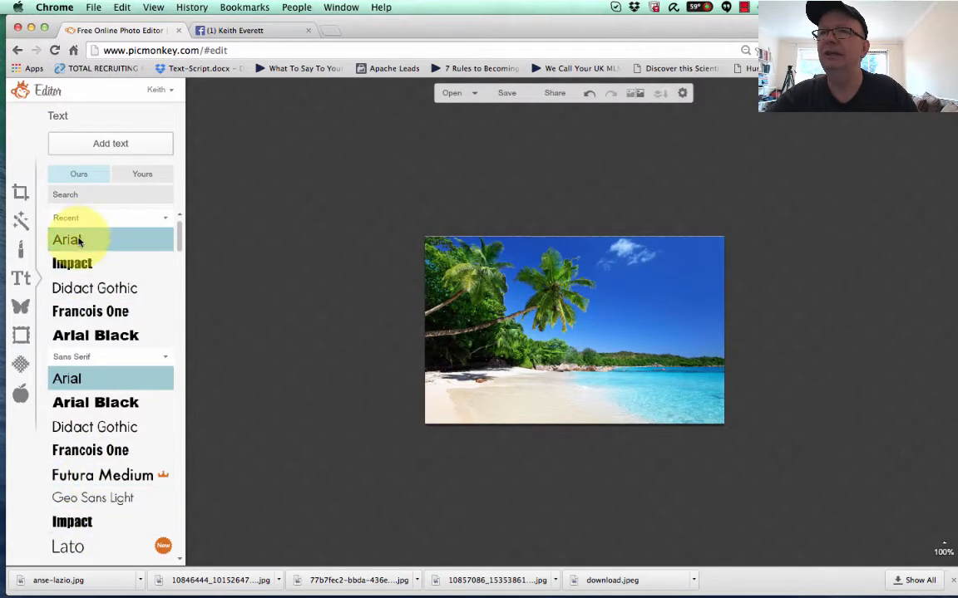
{"action": "left_click", "coordinate": [112, 145]}
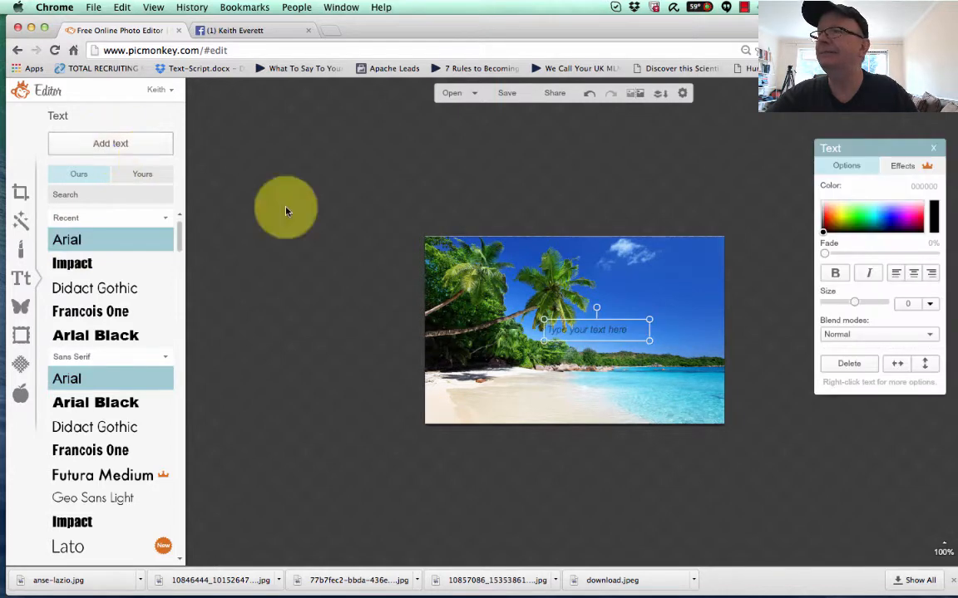
{"action": "left_click", "coordinate": [582, 330]}
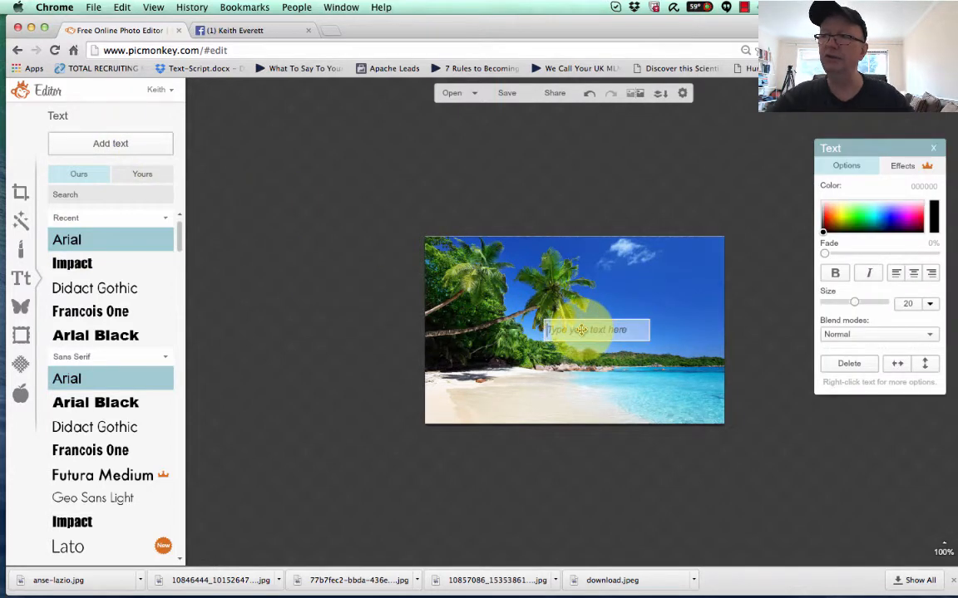
{"action": "type", "text": "A Beautiful Life Begins with a Beautiful Mind"}
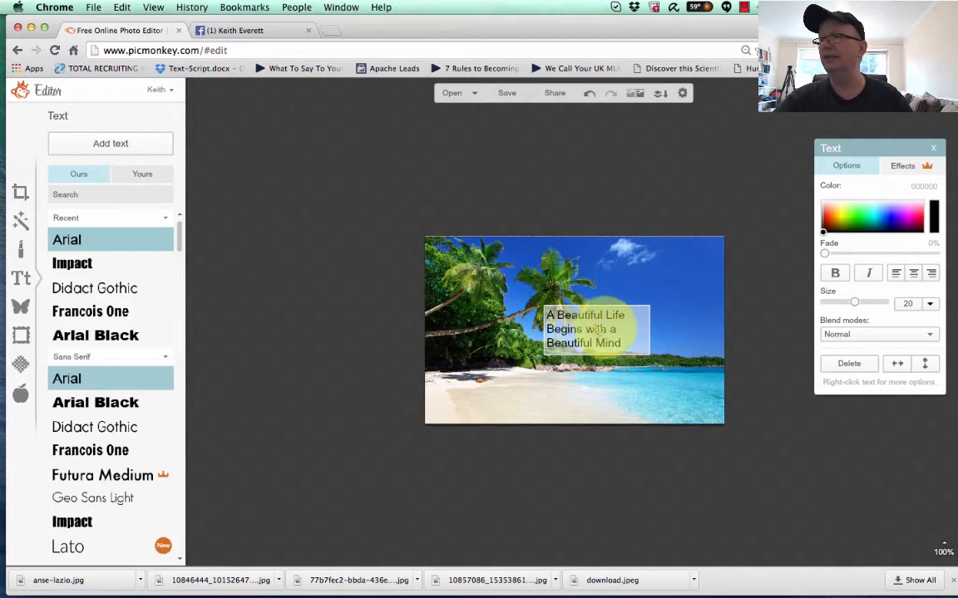
{"action": "left_click", "coordinate": [547, 315]}
{"action": "type", "text": "\""}
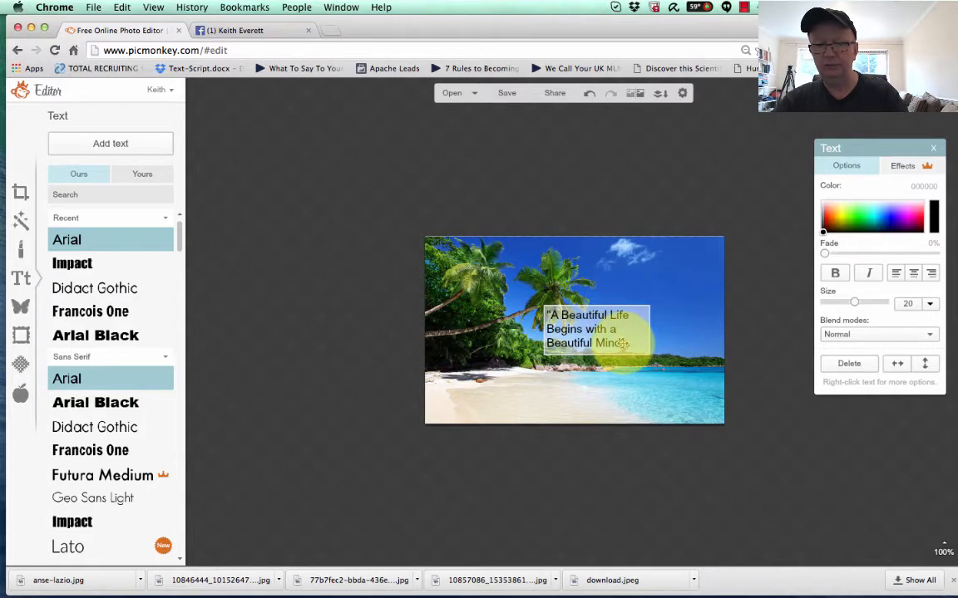
{"action": "type", "text": "\""}
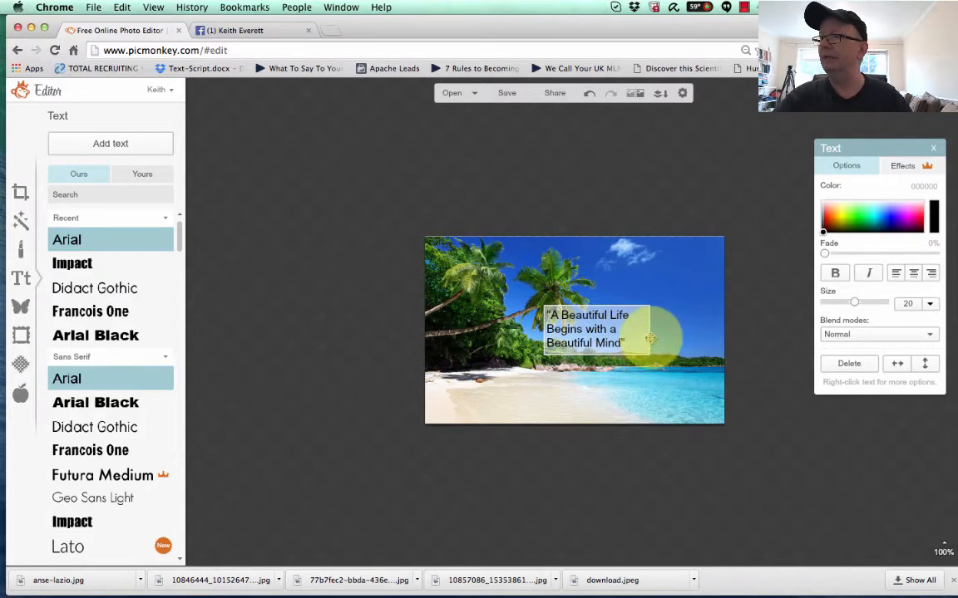
- Recolor the whole quote near-white, fcfcff
{"action": "left_click", "coordinate": [550, 315]}
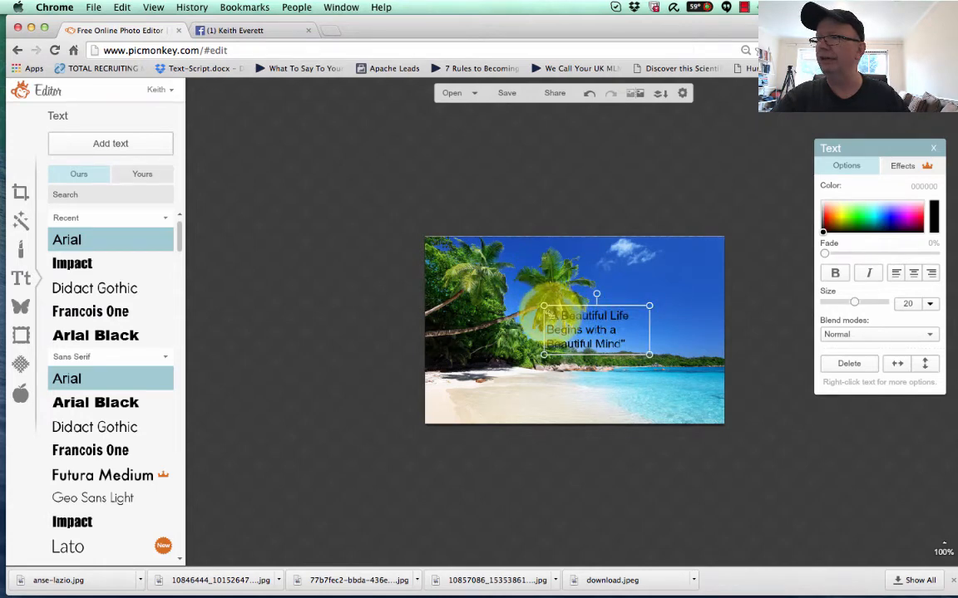
{"action": "left_click", "coordinate": [550, 315]}
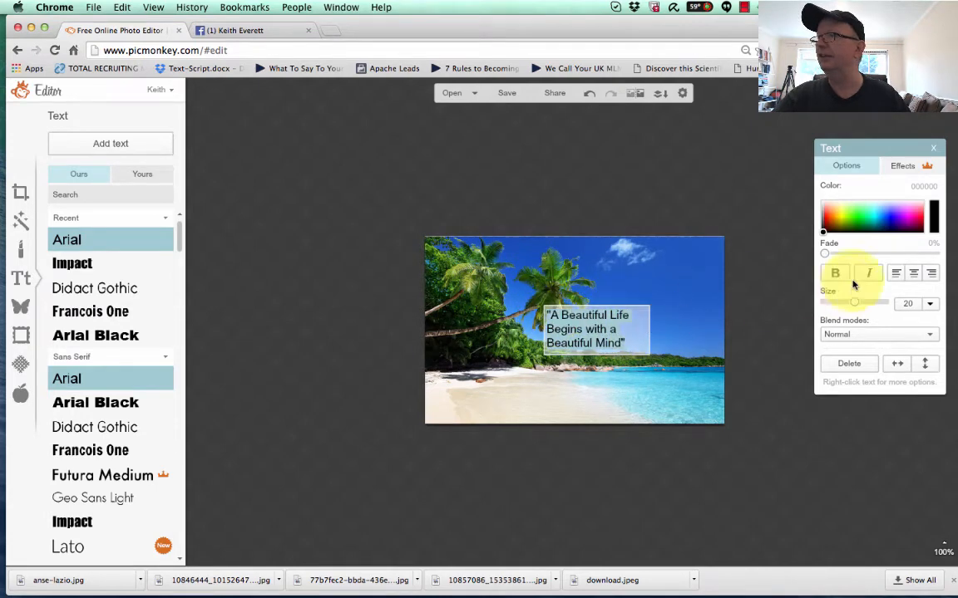
{"action": "left_click", "coordinate": [846, 203]}
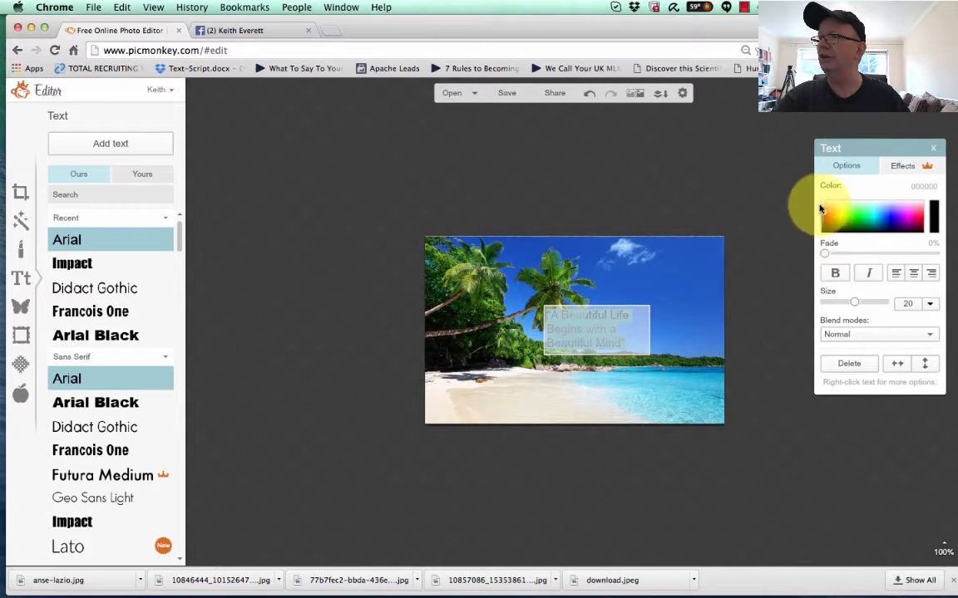
{"action": "left_click_drag", "start_coordinate": [845, 203], "coordinate": [889, 204]}
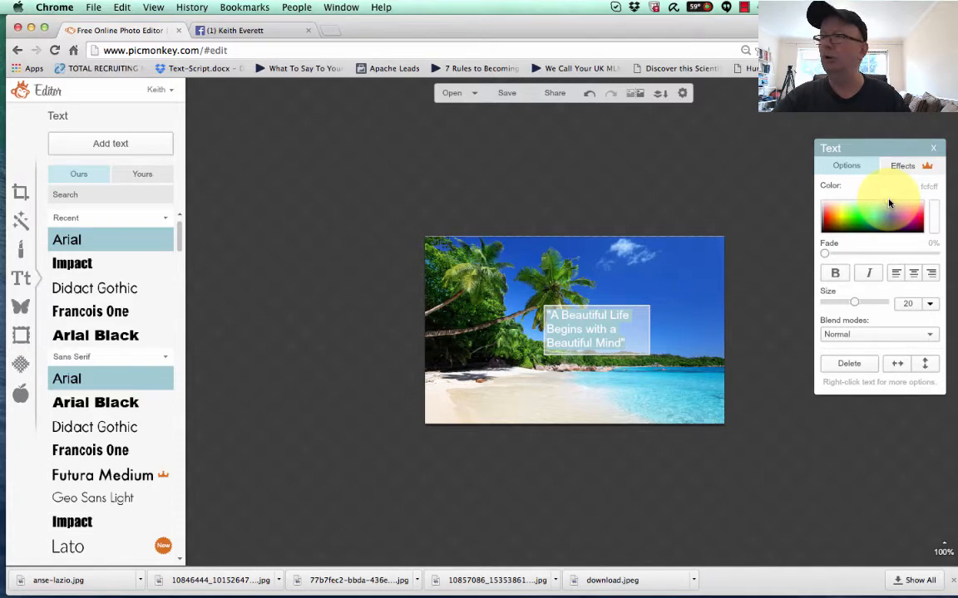
{"action": "left_click", "coordinate": [677, 309]}
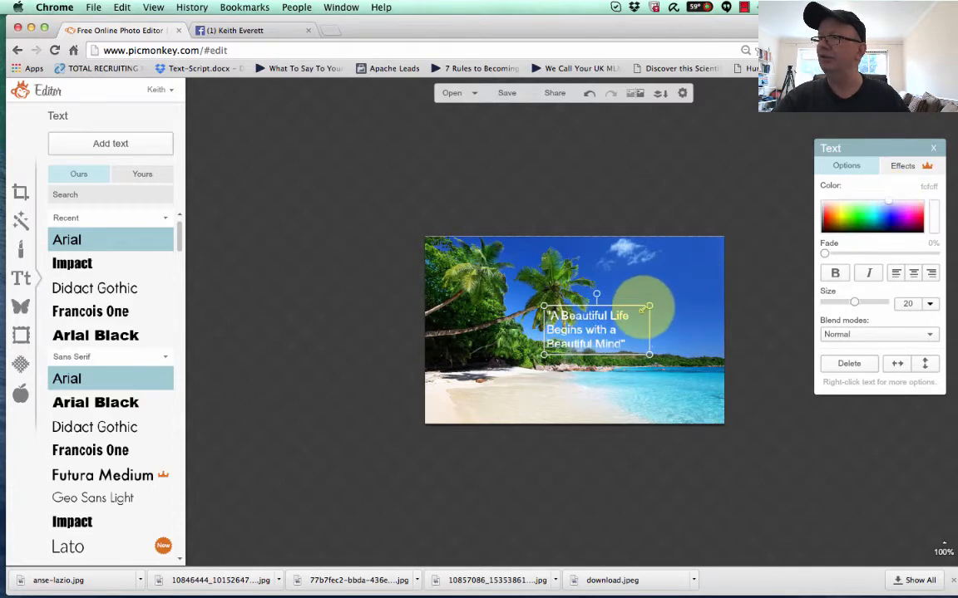
- Enlarge the quote to size 27 and move it into the blue sky beside the palm trees, just below the cloud
{"action": "left_click_drag", "start_coordinate": [649, 304], "coordinate": [685, 291]}
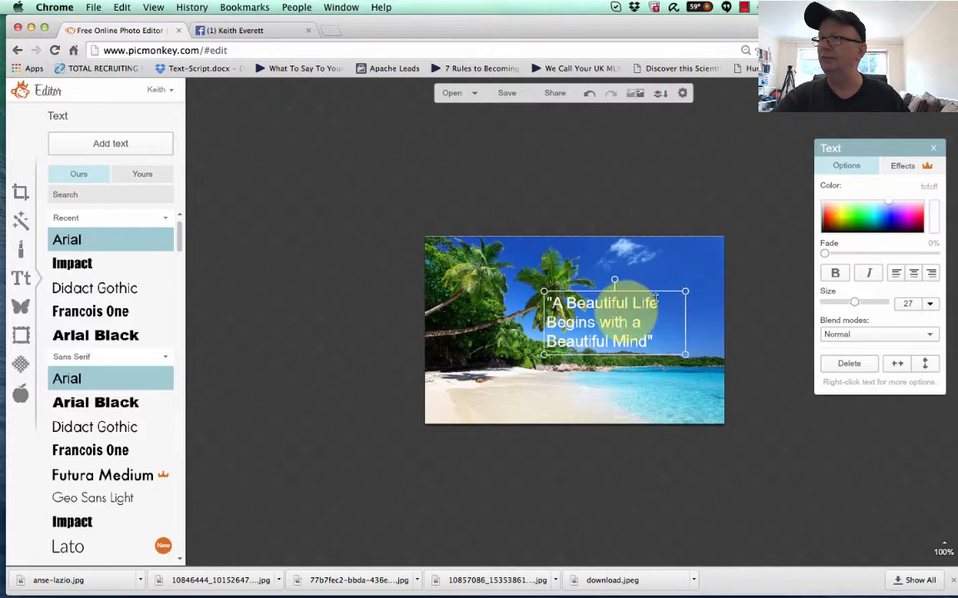
{"action": "left_click_drag", "start_coordinate": [603, 315], "coordinate": [654, 294]}
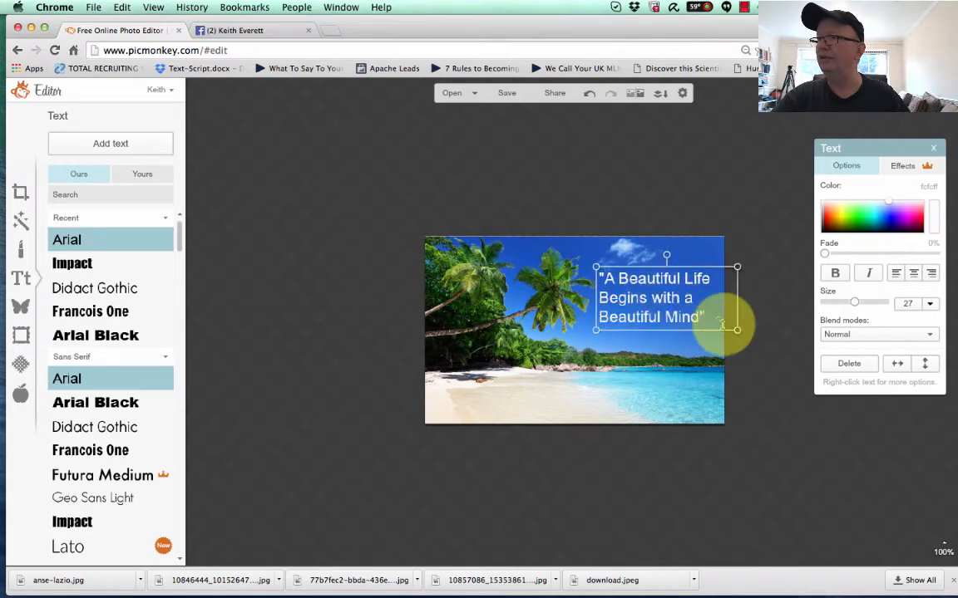
{"action": "left_click_drag", "start_coordinate": [737, 310], "coordinate": [723, 312]}
{"action": "left_click", "coordinate": [752, 325]}
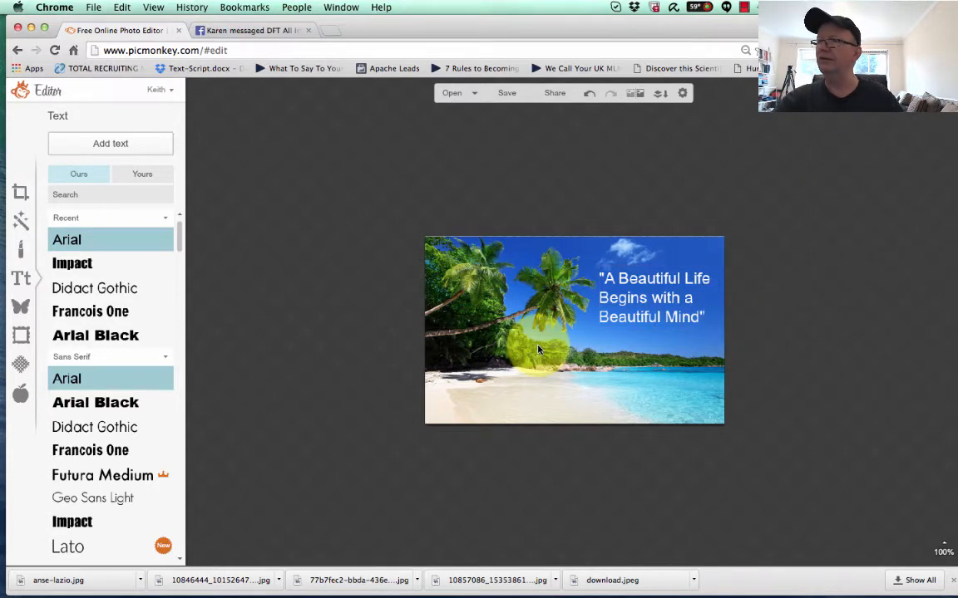
{"action": "left_click", "coordinate": [395, 350]}
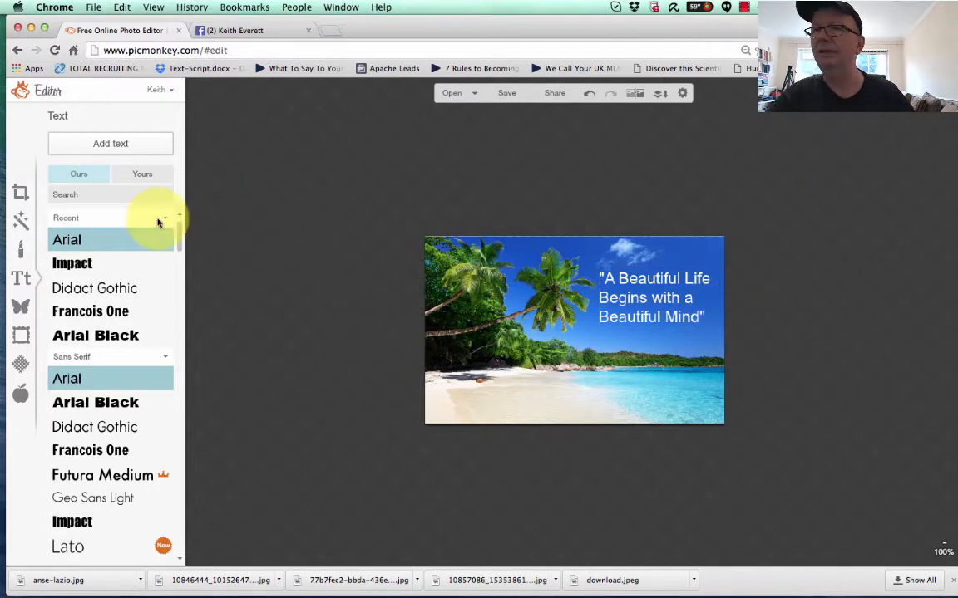
- Apply a Simple Edge frame with a black outer color and inner thickness 0, plus a Drop Shadow frame with default settings
{"action": "left_click", "coordinate": [21, 336]}
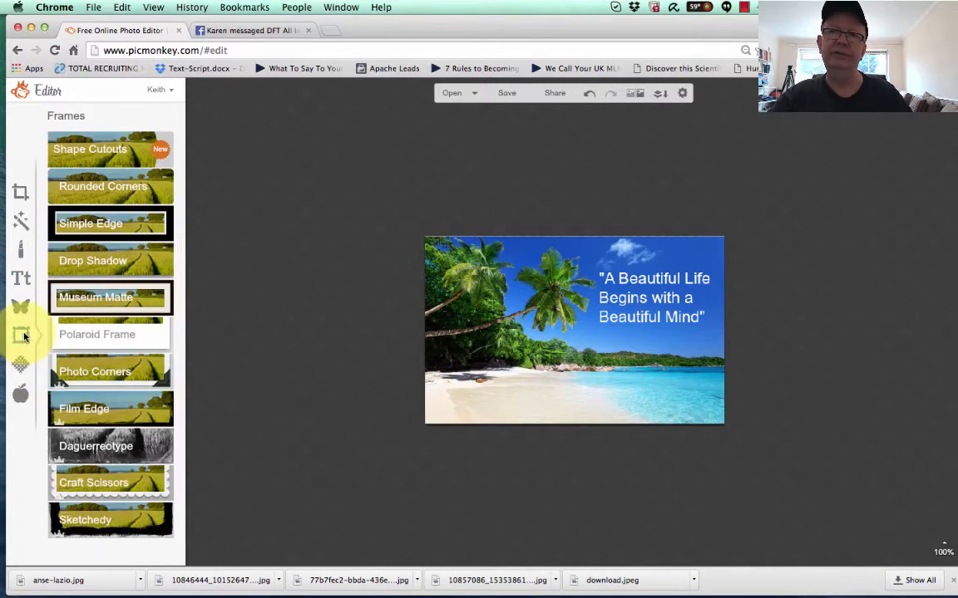
{"action": "left_click", "coordinate": [104, 226]}
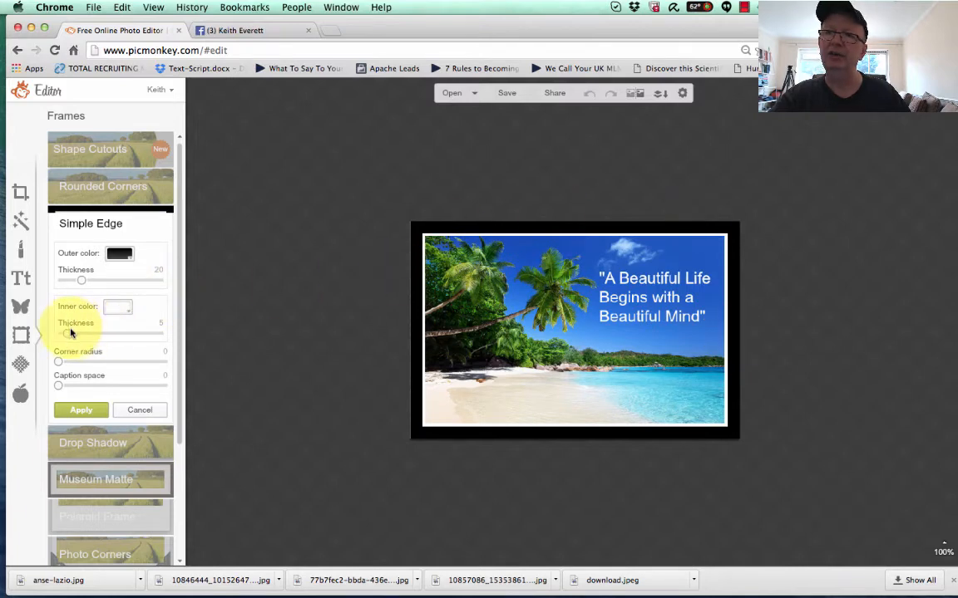
{"action": "left_click_drag", "start_coordinate": [70, 335], "coordinate": [47, 332]}
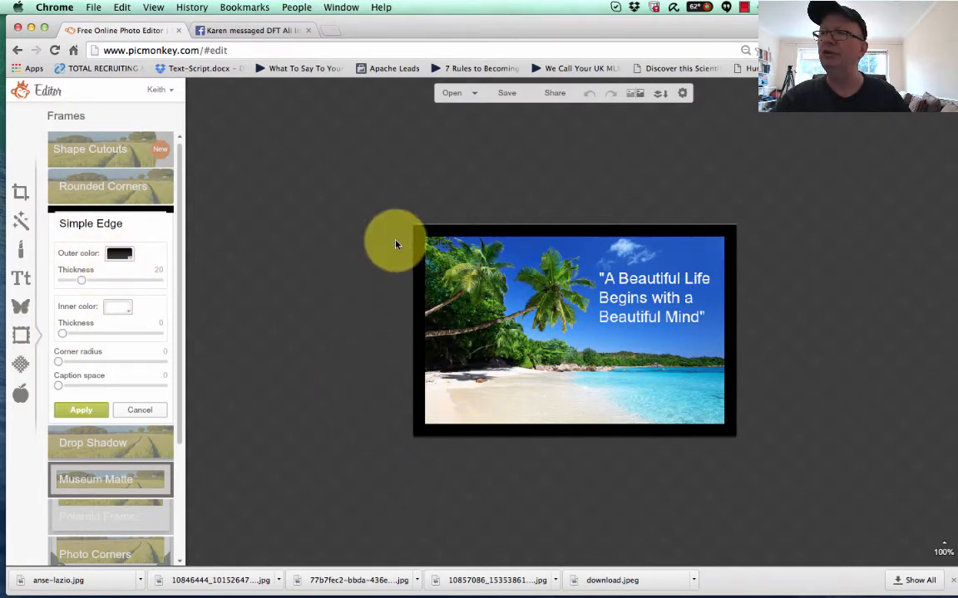
{"action": "left_click", "coordinate": [131, 258]}
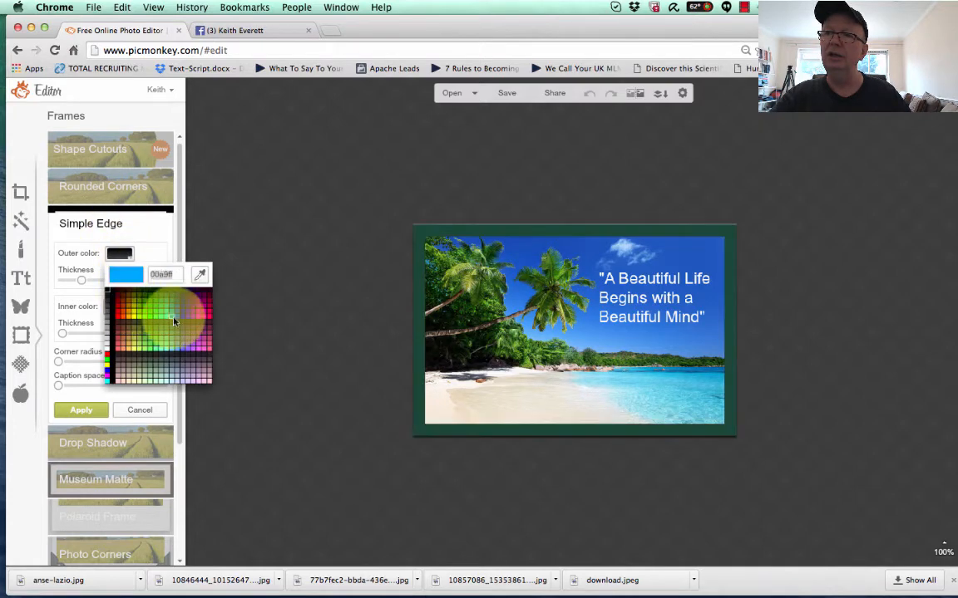
{"action": "left_click", "coordinate": [186, 312]}
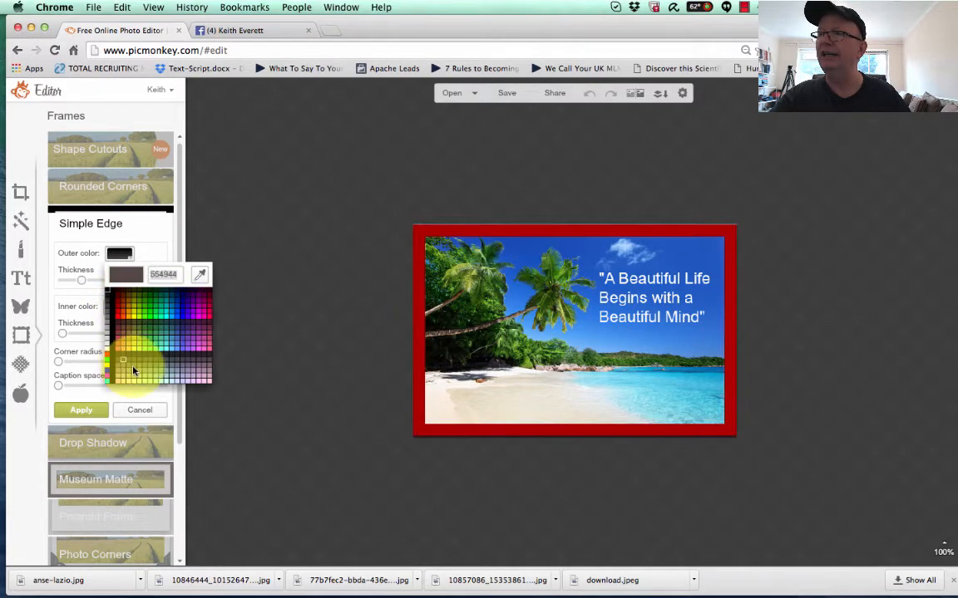
{"action": "left_click", "coordinate": [107, 293]}
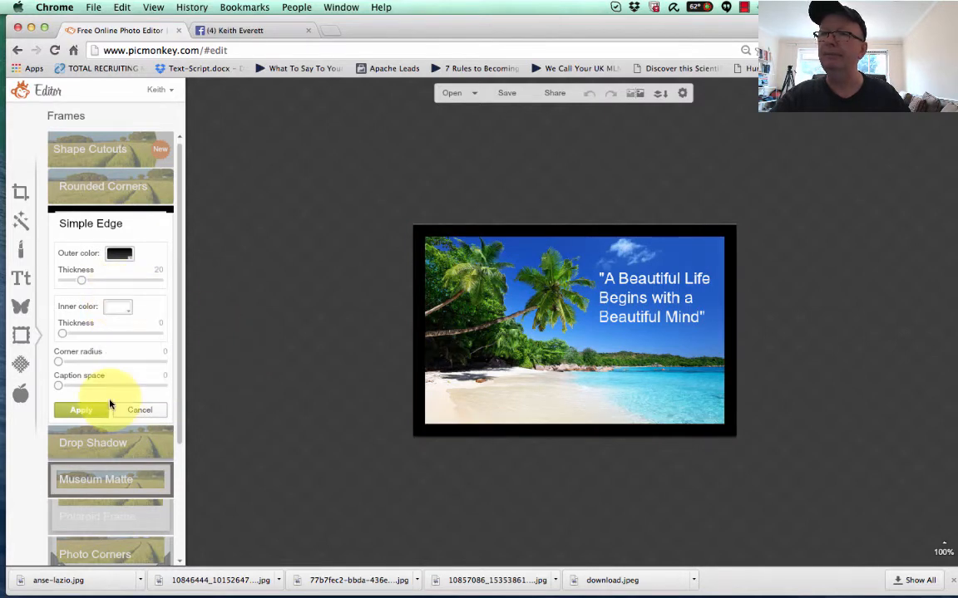
{"action": "left_click", "coordinate": [81, 410]}
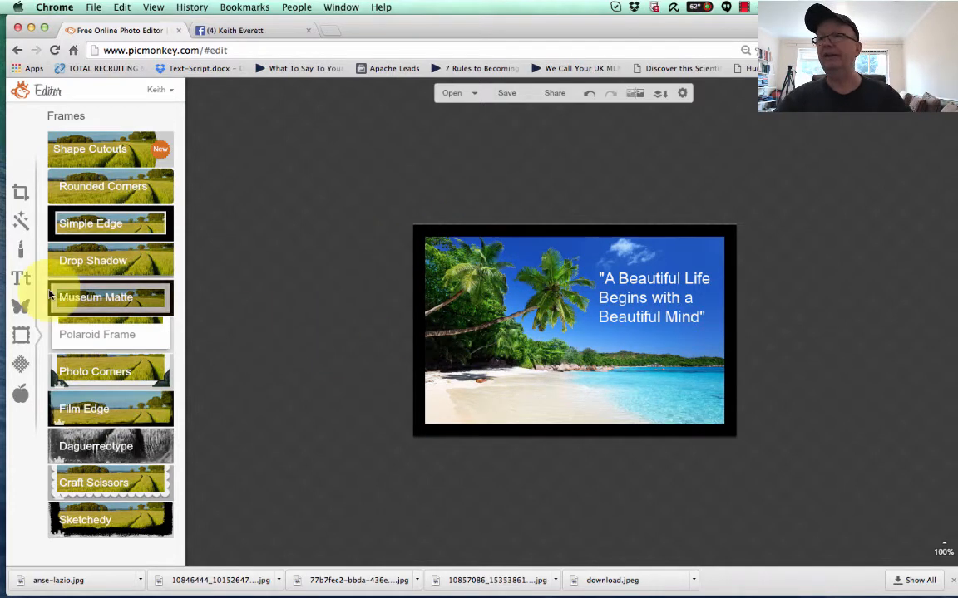
{"action": "left_click", "coordinate": [86, 265]}
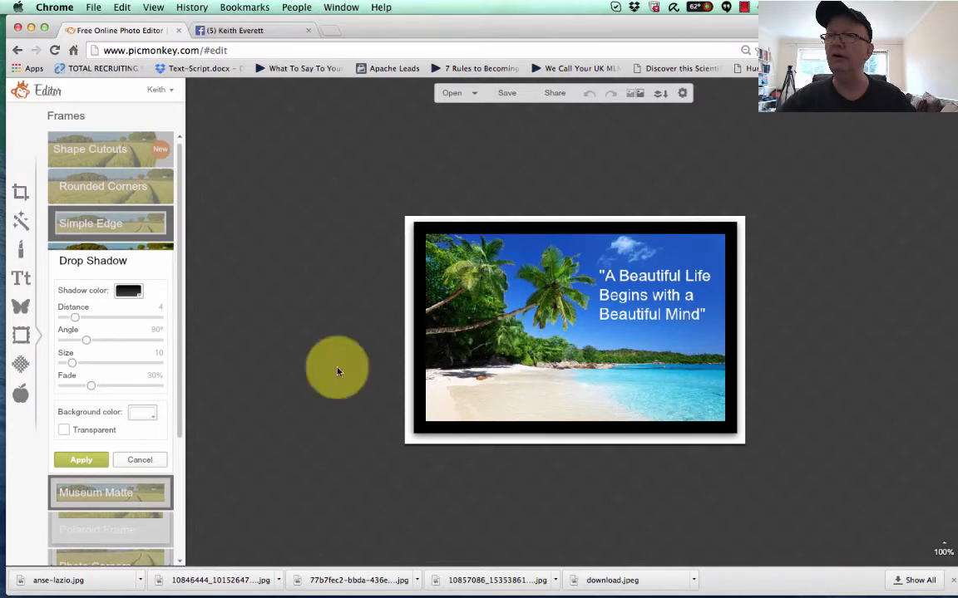
{"action": "left_click", "coordinate": [88, 461]}
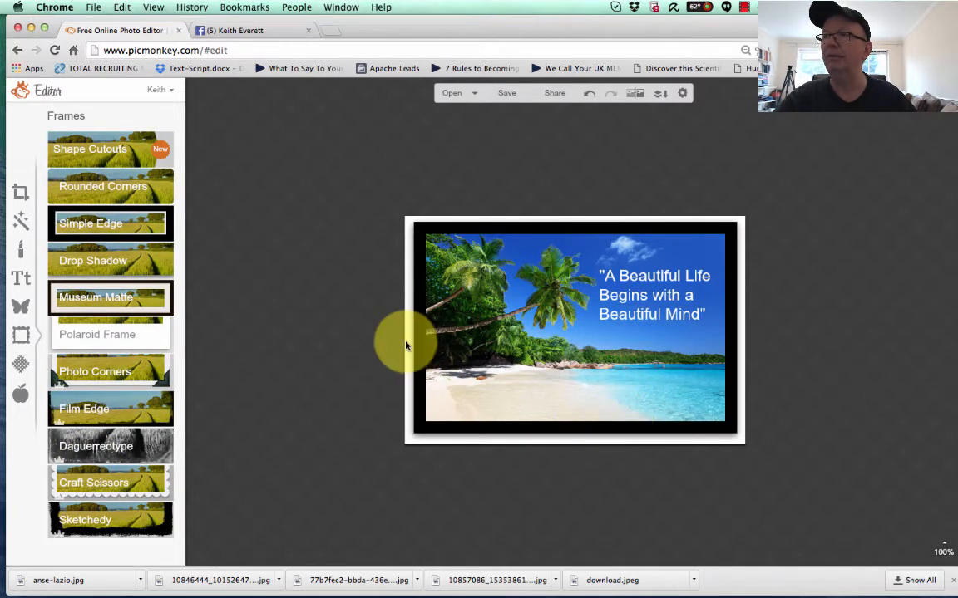
- Save the framed picture to the computer as pic 1.jpg in Pierce quality
{"action": "left_click", "coordinate": [506, 93]}
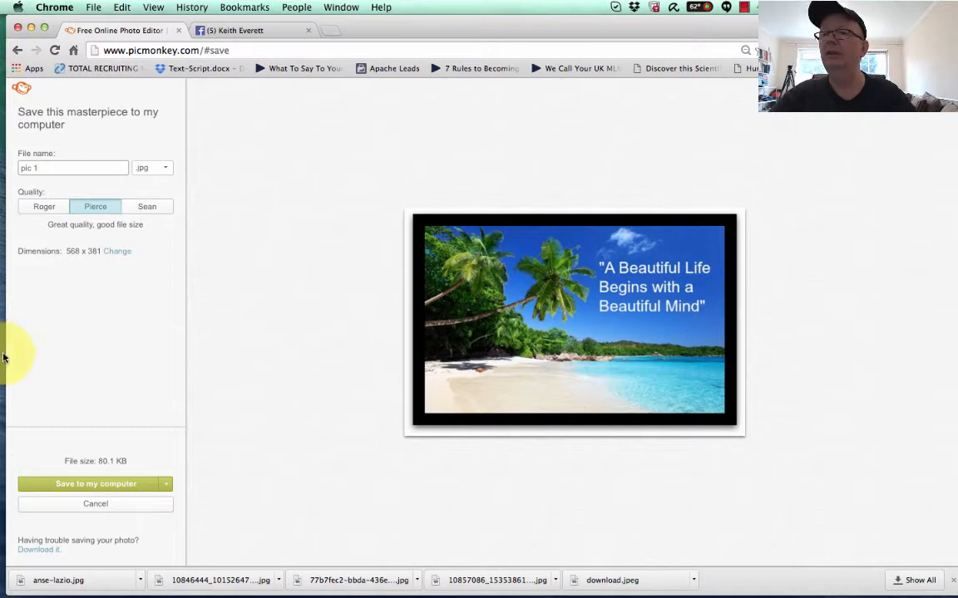
{"action": "left_click", "coordinate": [72, 484]}
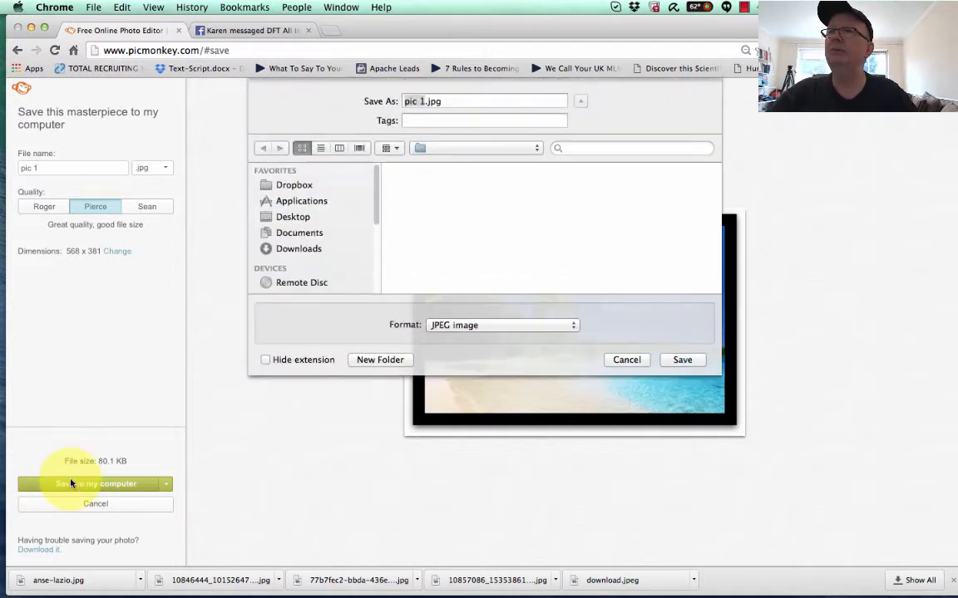
{"action": "left_click", "coordinate": [677, 360]}
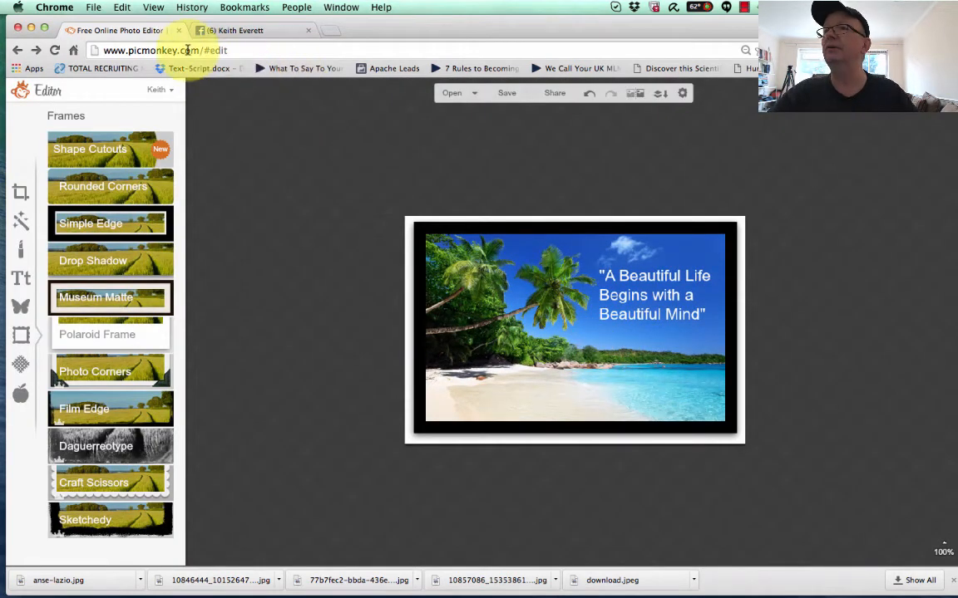
{"action": "left_click_drag", "start_coordinate": [201, 51], "coordinate": [277, 51]}
{"action": "key", "text": "BackSpace"}
{"action": "key", "text": "BackSpace"}
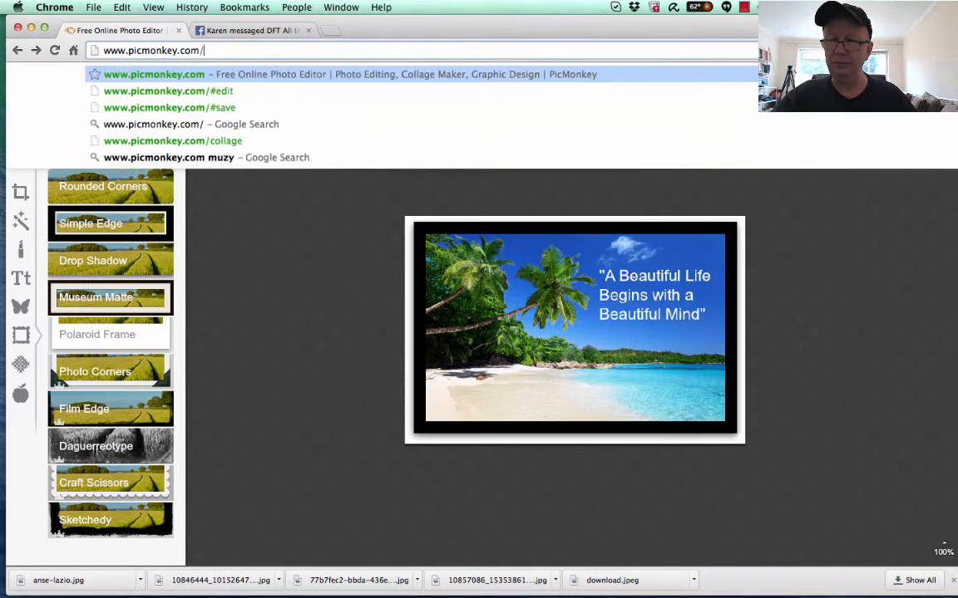
{"action": "key", "text": "Return"}
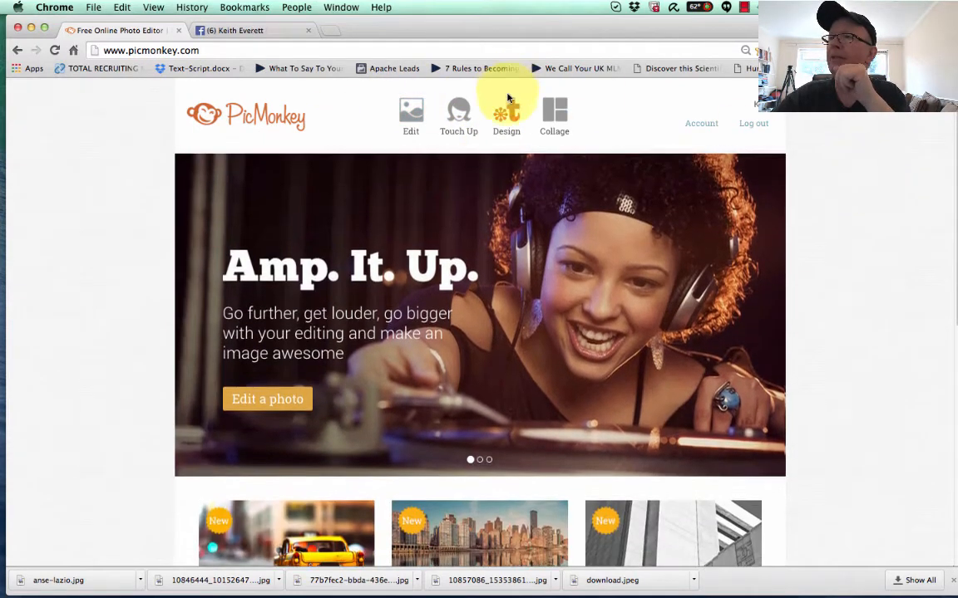
- Start a new design on a square canvas and apply the white canvas color ffffff
{"action": "mouse_move", "coordinate": [508, 98]}
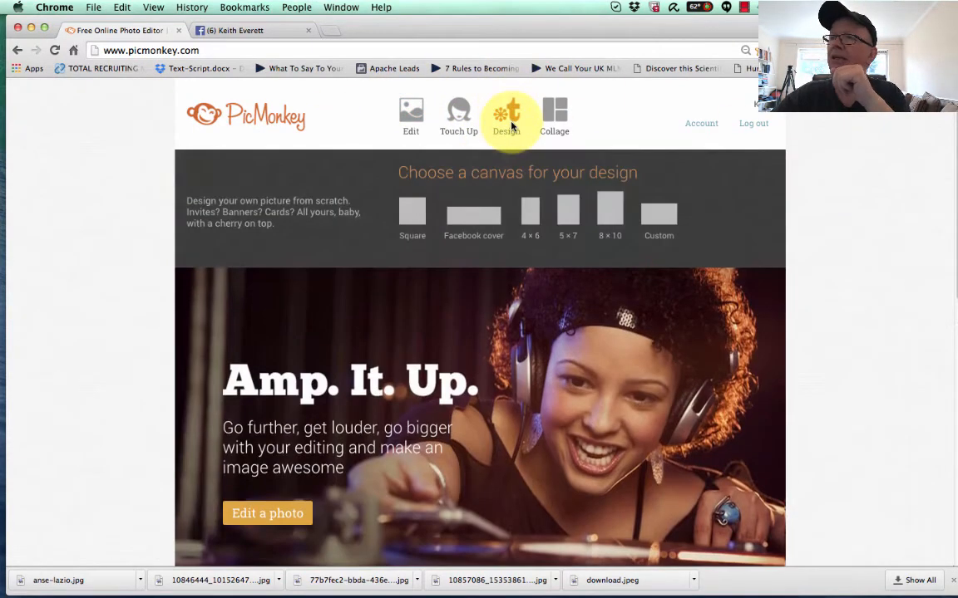
{"action": "left_click", "coordinate": [414, 214]}
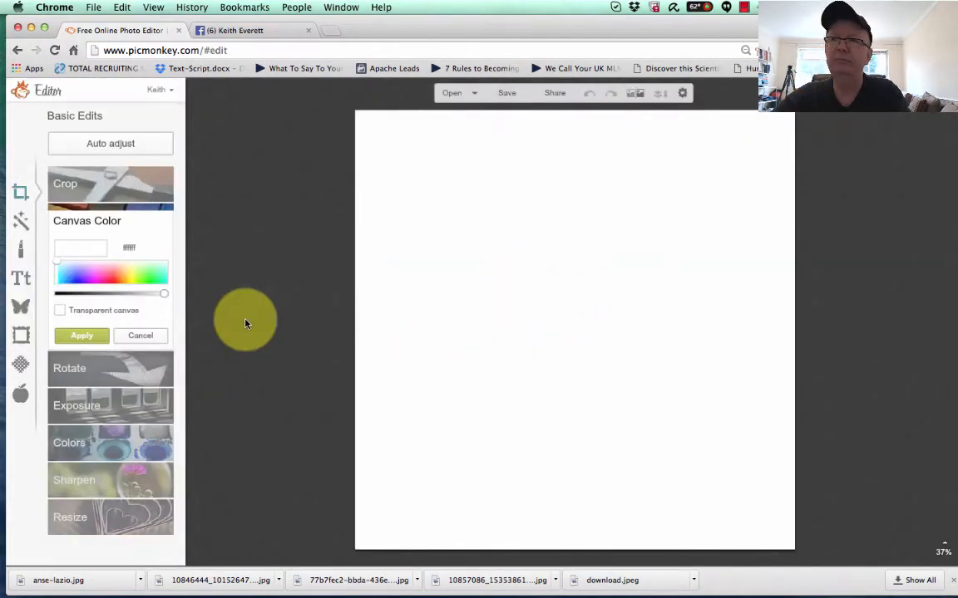
{"action": "left_click", "coordinate": [80, 336]}
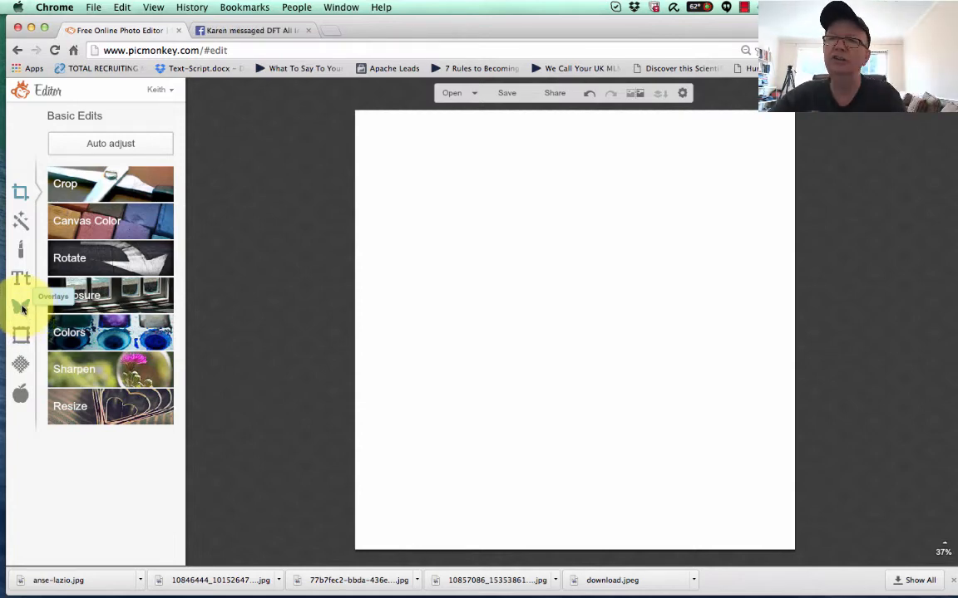
- Search the computer for "desk" and add the "Desktop--Desktop...copy.png" picture of the pointing man as a custom overlay
{"action": "left_click", "coordinate": [21, 308]}
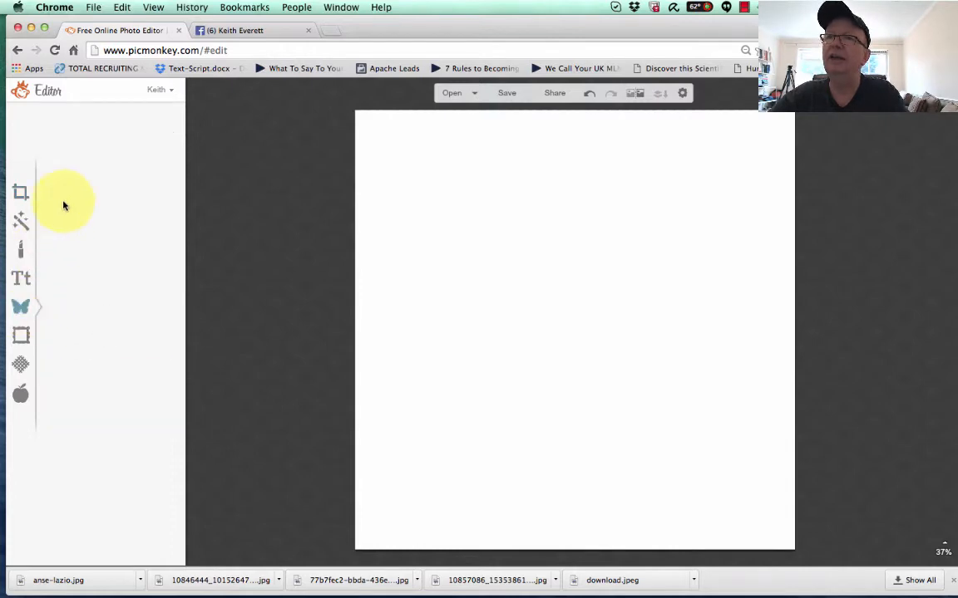
{"action": "left_click", "coordinate": [98, 145]}
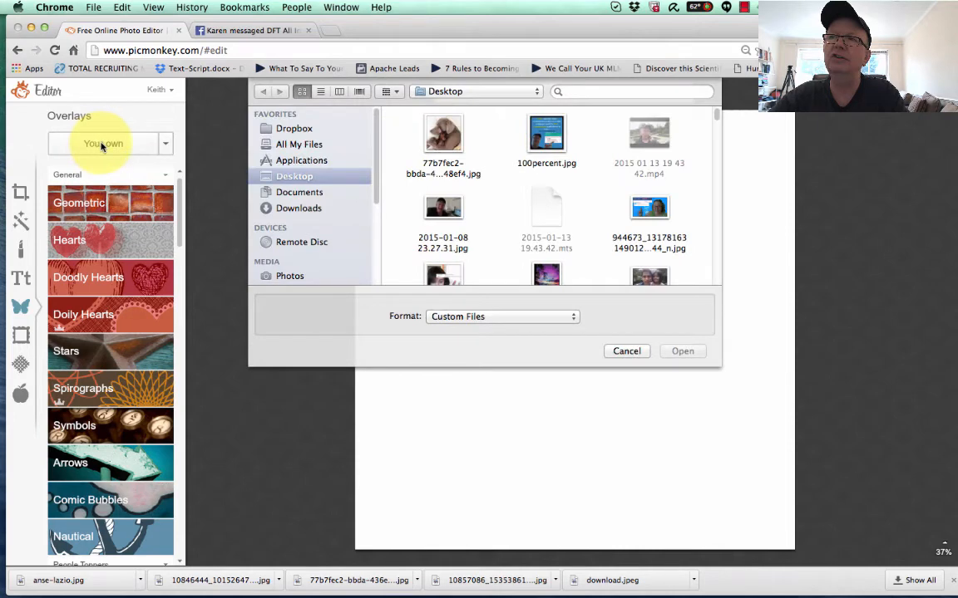
{"action": "left_click", "coordinate": [582, 92]}
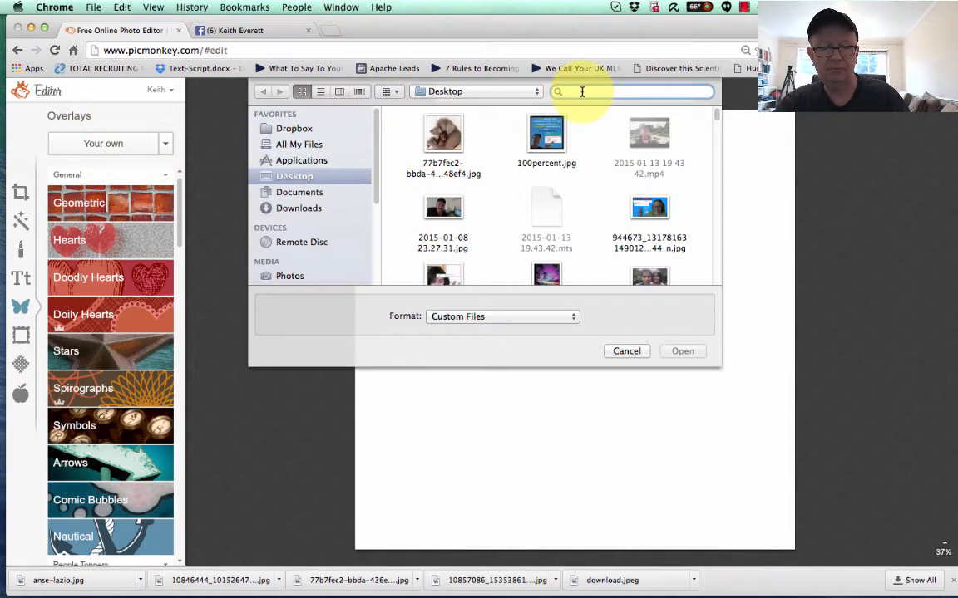
{"action": "type", "text": "desk"}
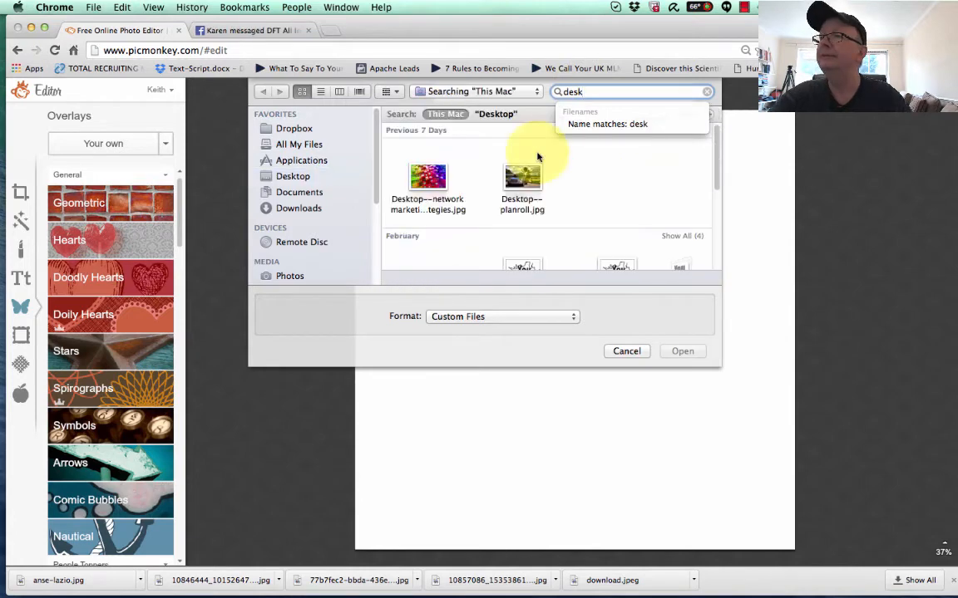
{"action": "scroll", "coordinate": [538, 166], "scroll_direction": "down", "scroll_amount": 5}
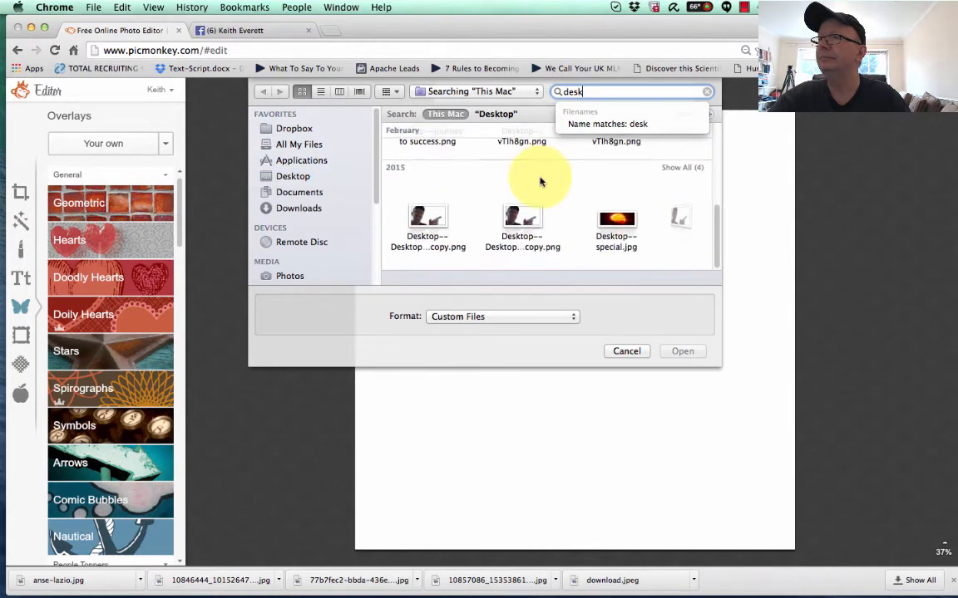
{"action": "left_click", "coordinate": [523, 216]}
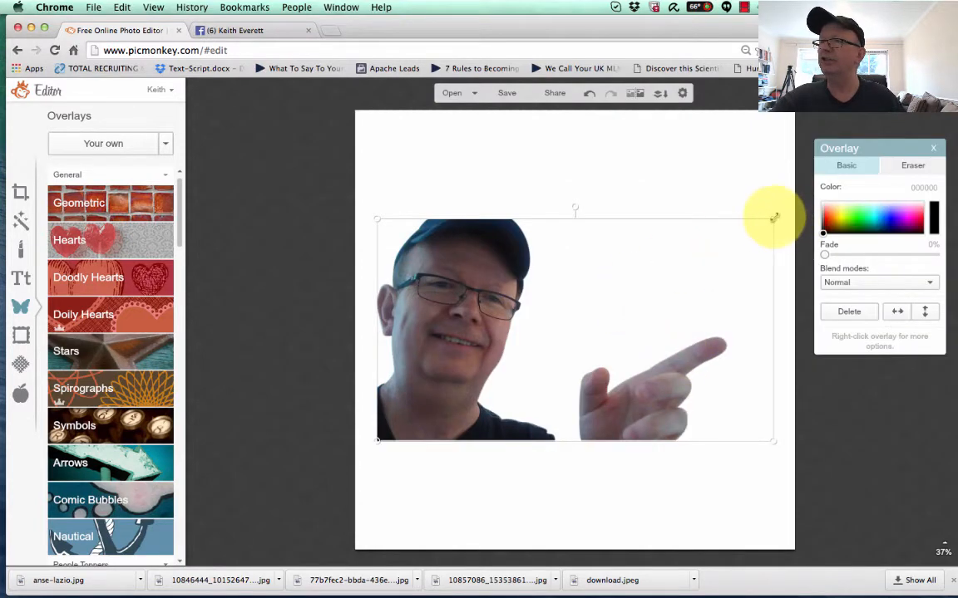
- Shrink the pointing man overlay to about half the canvas width and place it in the canvas's lower-left corner
{"action": "left_click_drag", "start_coordinate": [774, 218], "coordinate": [611, 288]}
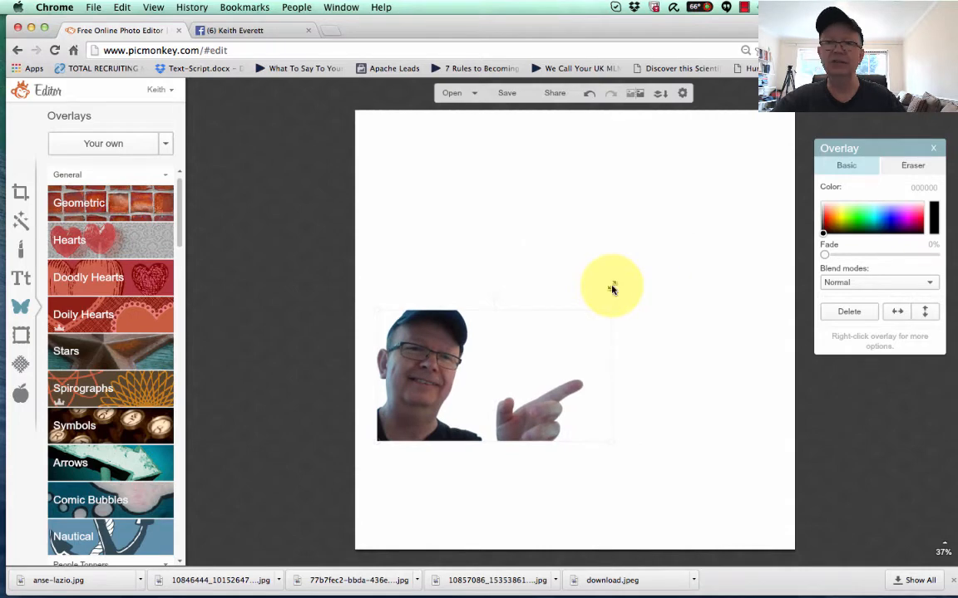
{"action": "left_click_drag", "start_coordinate": [438, 381], "coordinate": [421, 483]}
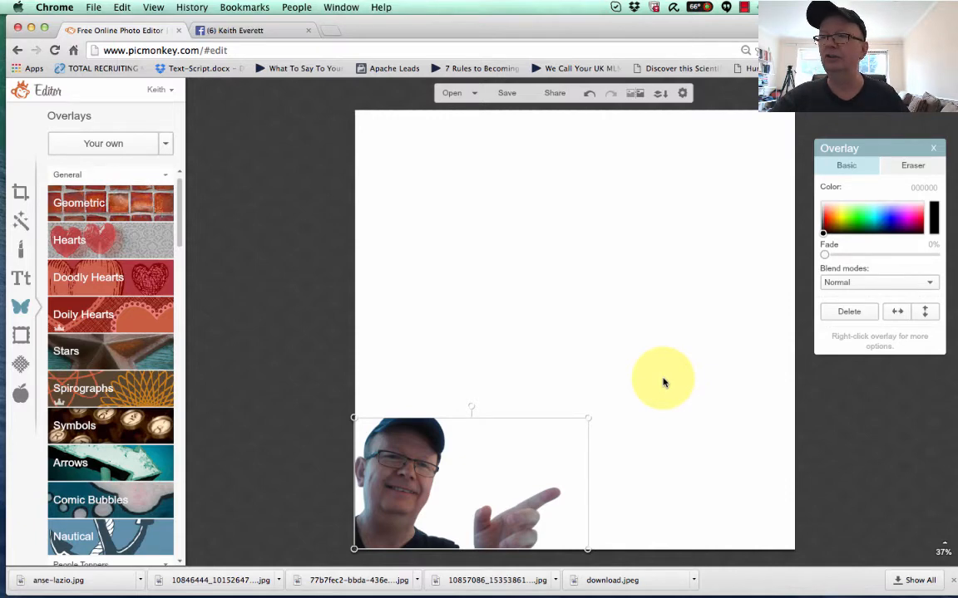
{"action": "left_click", "coordinate": [632, 410]}
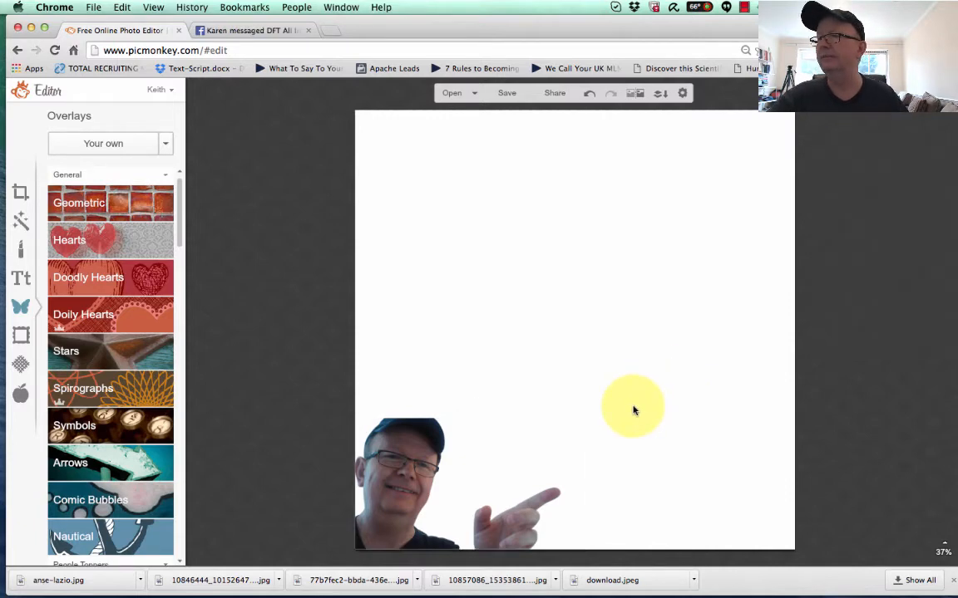
{"action": "left_click", "coordinate": [483, 517]}
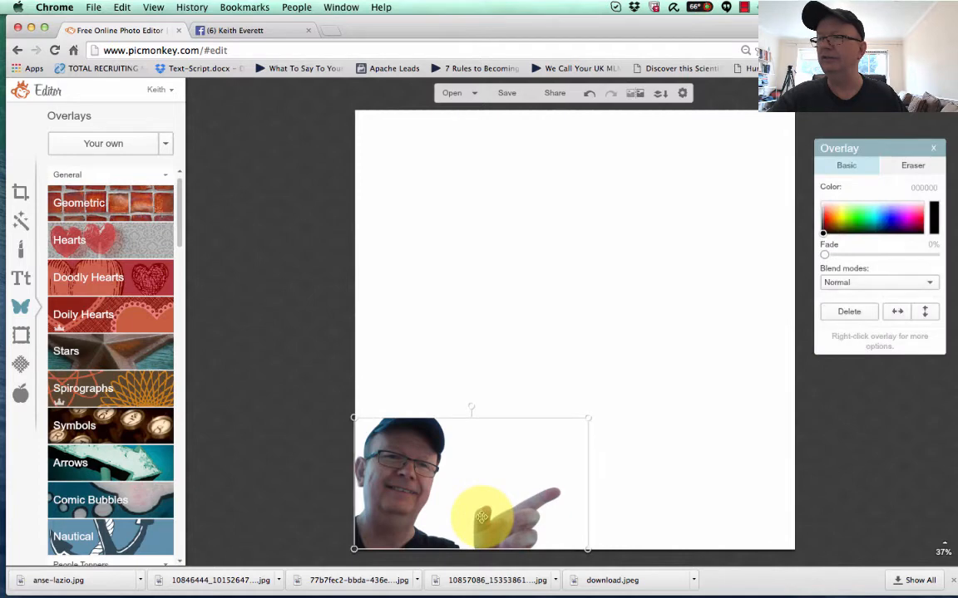
{"action": "left_click", "coordinate": [556, 349]}
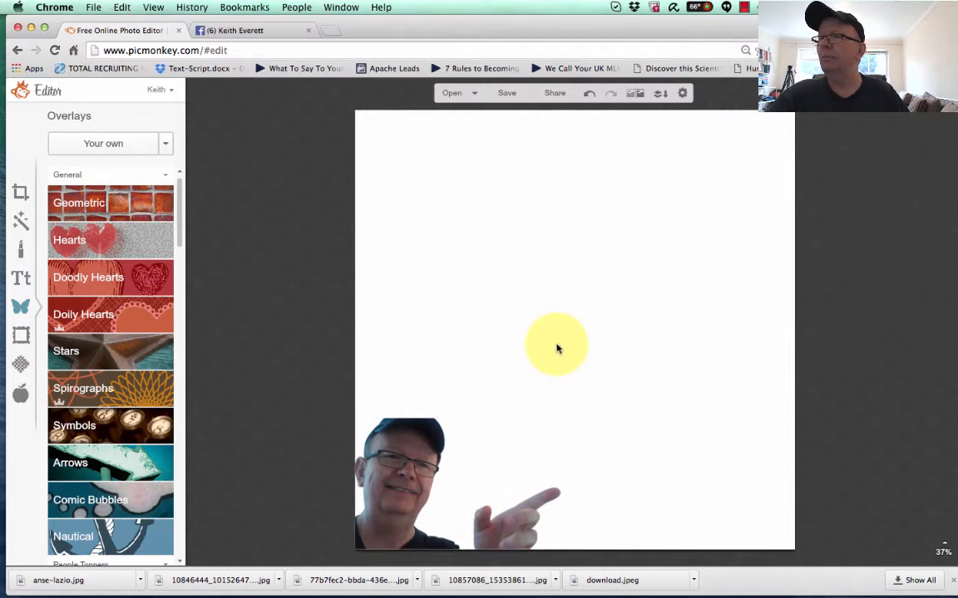
- Add mystery-woman.jpg from the Desktop folder as another custom overlay
{"action": "left_click", "coordinate": [94, 144]}
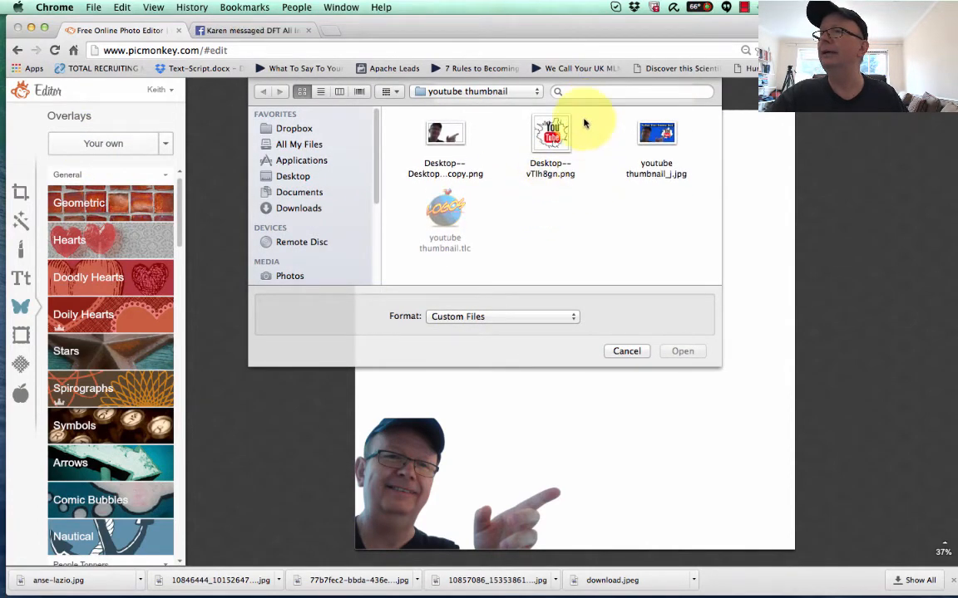
{"action": "left_click", "coordinate": [539, 93]}
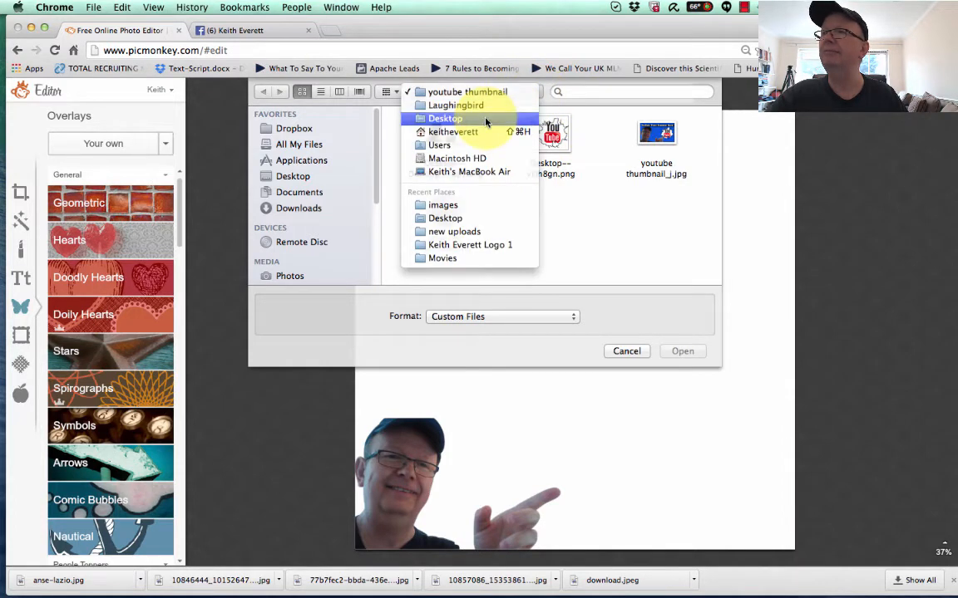
{"action": "left_click", "coordinate": [436, 113]}
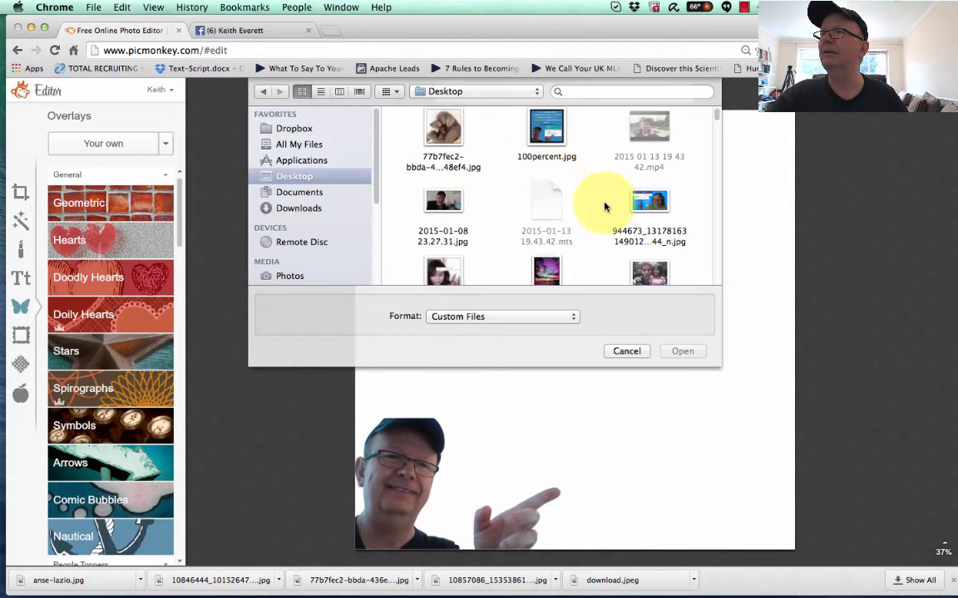
{"action": "scroll", "coordinate": [582, 204], "scroll_direction": "down", "scroll_amount": 3}
{"action": "scroll", "coordinate": [605, 207], "scroll_direction": "down", "scroll_amount": 5}
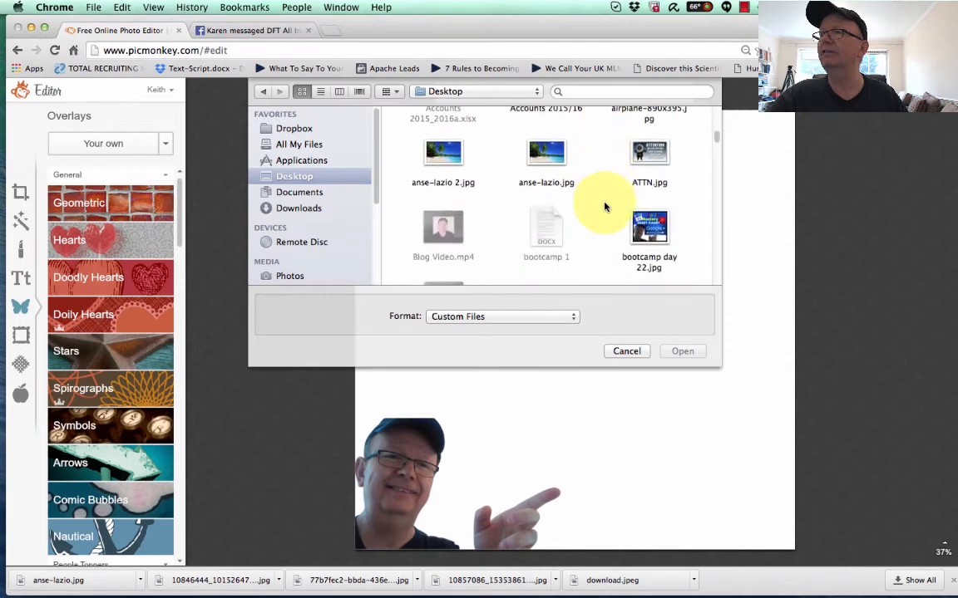
{"action": "scroll", "coordinate": [605, 207], "scroll_direction": "down", "scroll_amount": 6}
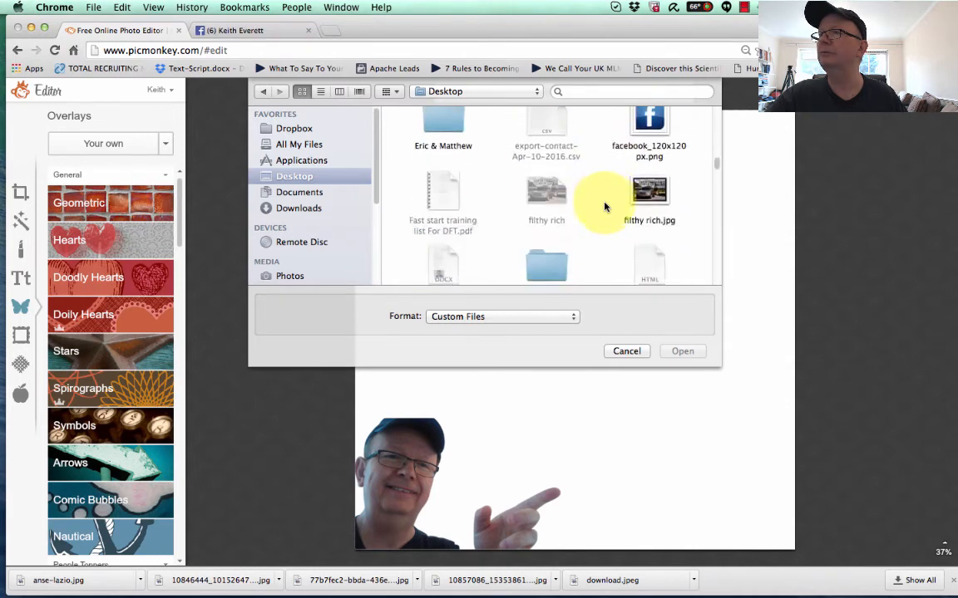
{"action": "scroll", "coordinate": [605, 207], "scroll_direction": "down", "scroll_amount": 6}
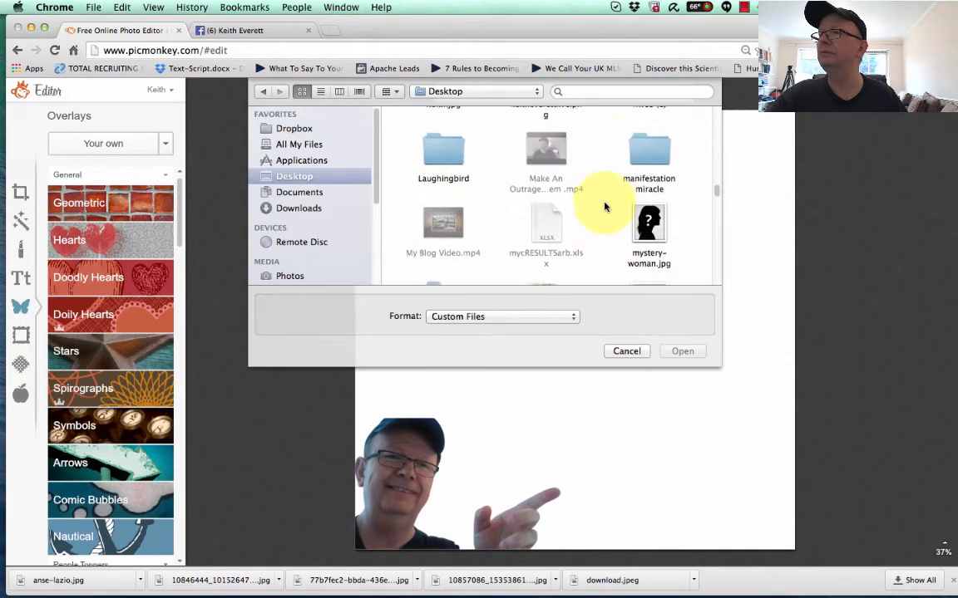
{"action": "left_click", "coordinate": [649, 223]}
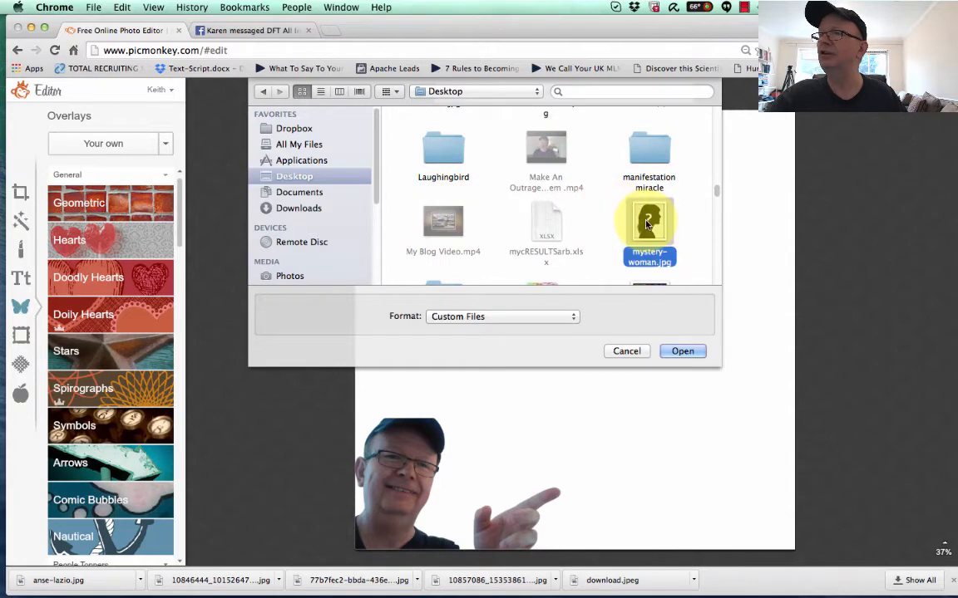
{"action": "left_click", "coordinate": [683, 352]}
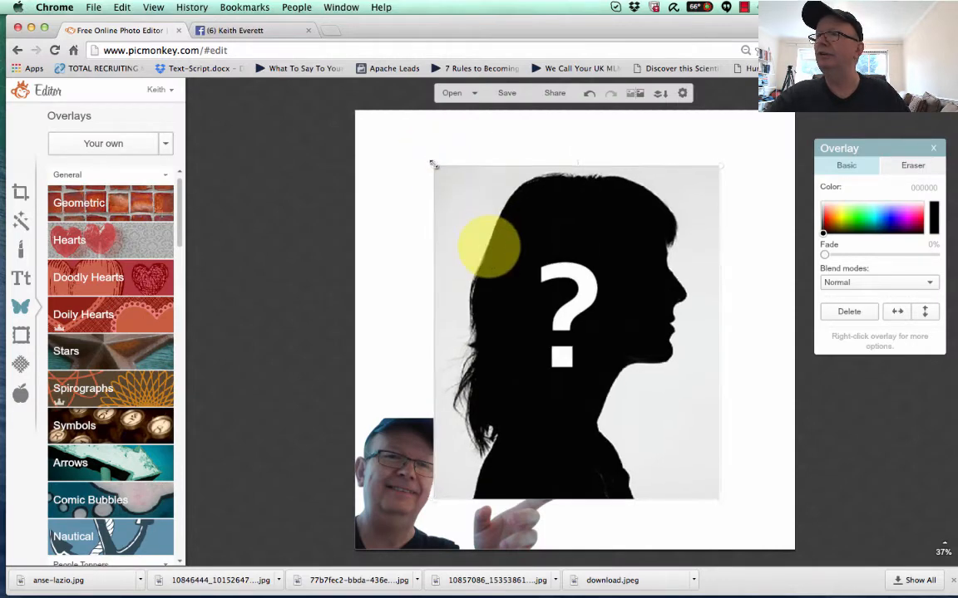
- Shrink the mystery woman overlay to about a third of the canvas width and place it directly above the pointing man
{"action": "left_click_drag", "start_coordinate": [429, 162], "coordinate": [565, 320]}
{"action": "left_click_drag", "start_coordinate": [644, 380], "coordinate": [443, 291]}
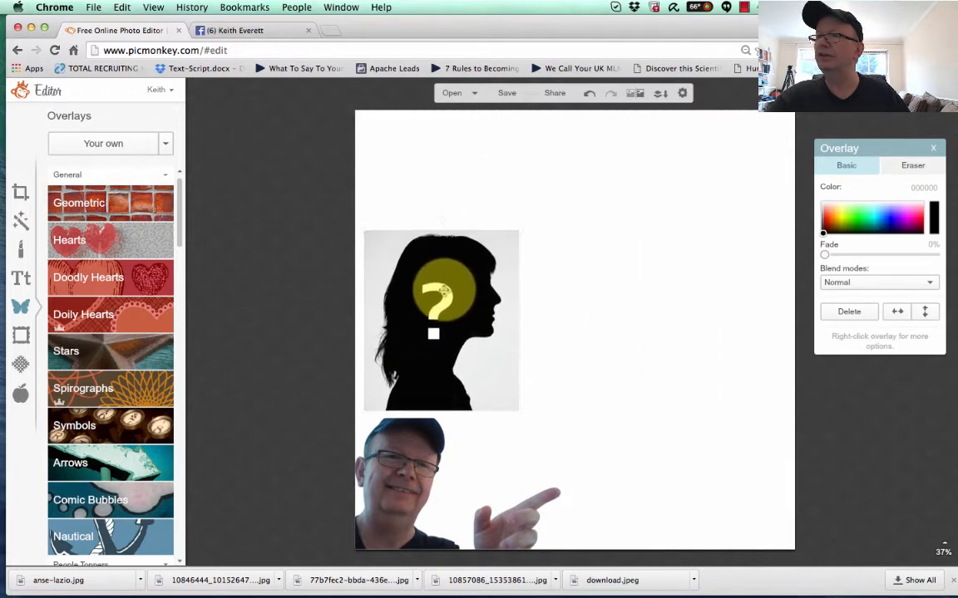
{"action": "left_click", "coordinate": [466, 175]}
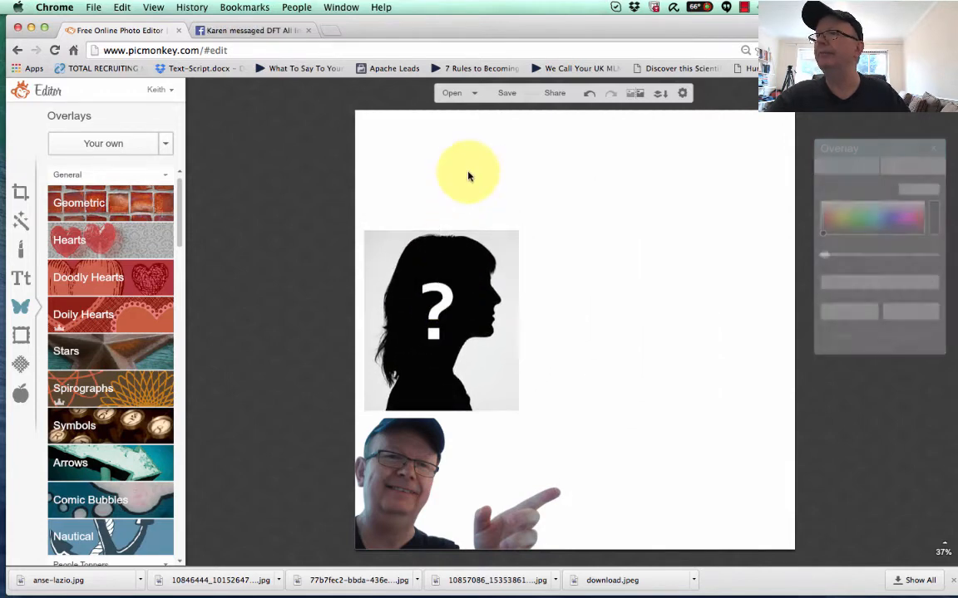
{"action": "left_click", "coordinate": [140, 148]}
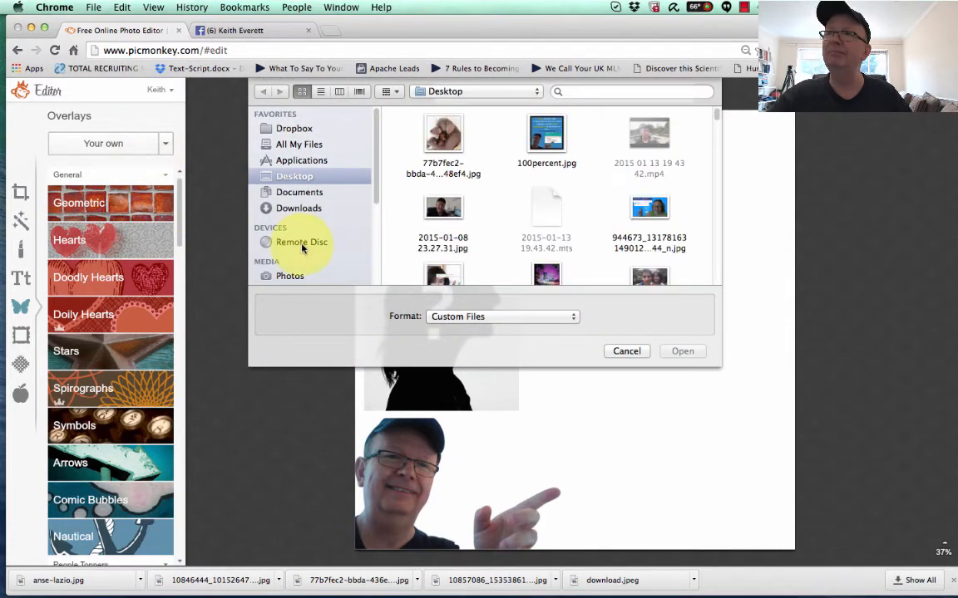
{"action": "scroll", "coordinate": [531, 204], "scroll_direction": "down", "scroll_amount": 8}
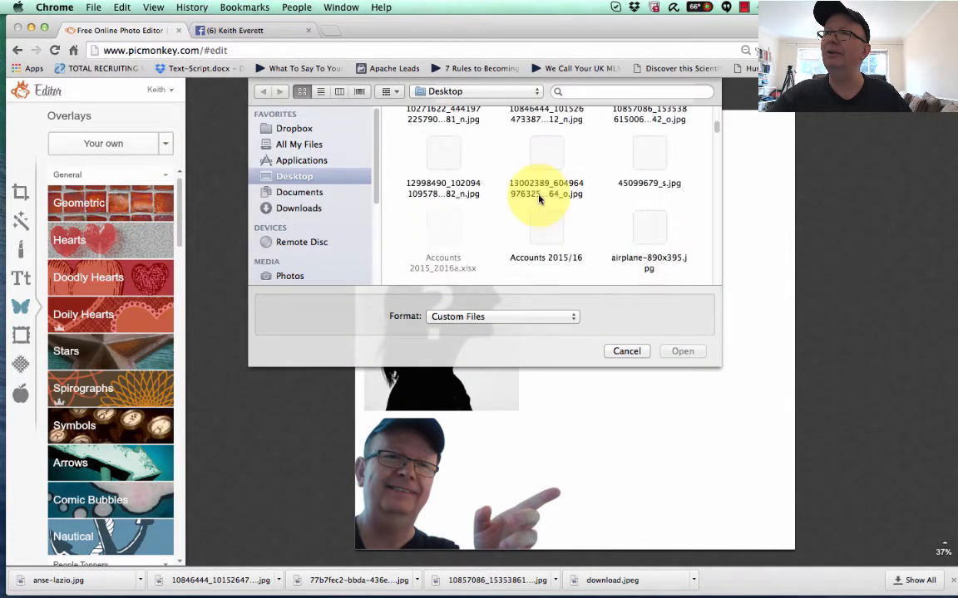
{"action": "scroll", "coordinate": [540, 201], "scroll_direction": "up", "scroll_amount": 8}
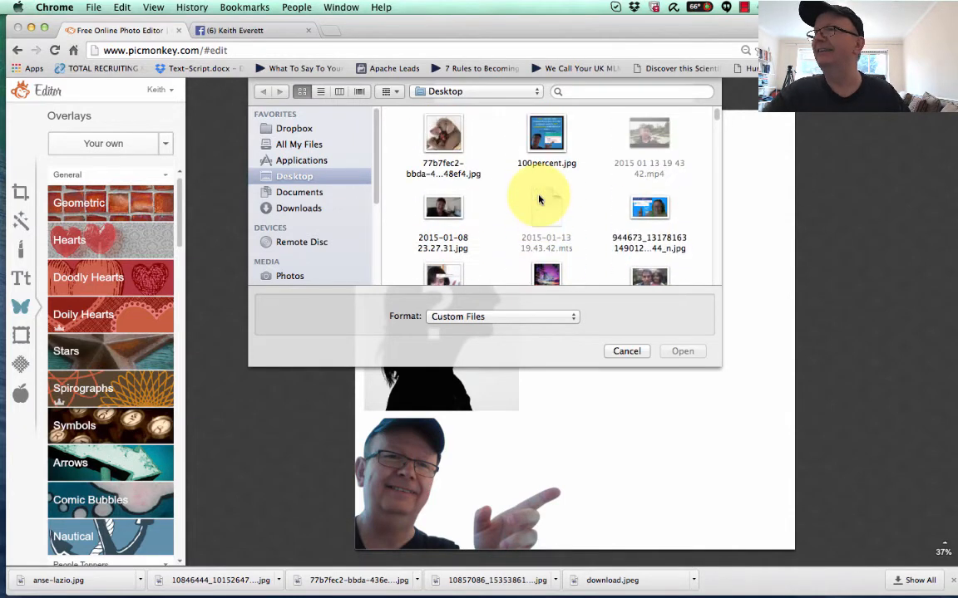
{"action": "left_click", "coordinate": [649, 206]}
{"action": "left_click", "coordinate": [682, 351]}
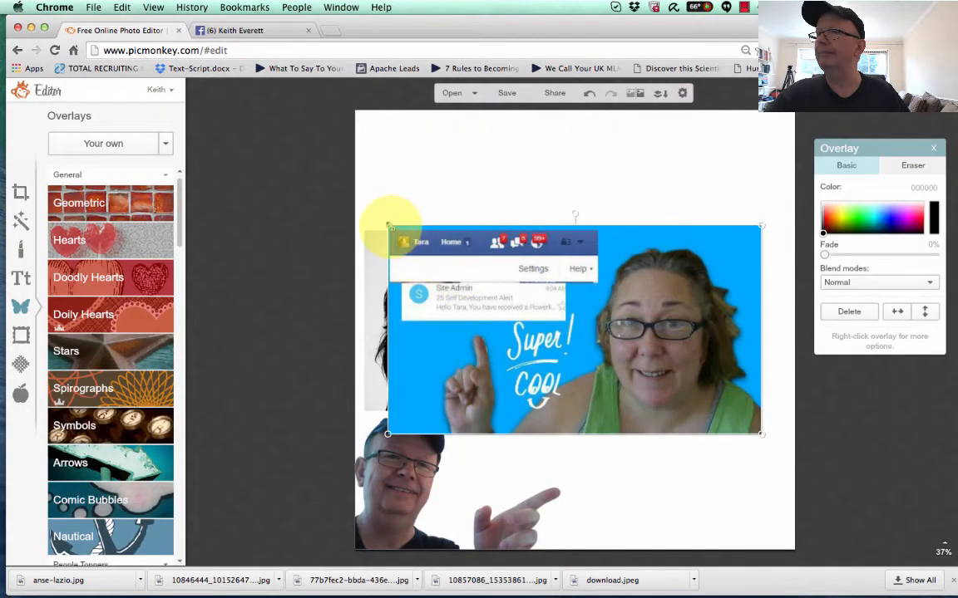
- Shrink the blue-background overlay to just over half the canvas width and place it in the canvas's upper-right corner
{"action": "left_click_drag", "start_coordinate": [387, 224], "coordinate": [471, 291]}
{"action": "left_click_drag", "start_coordinate": [545, 342], "coordinate": [632, 209]}
{"action": "left_click", "coordinate": [633, 325]}
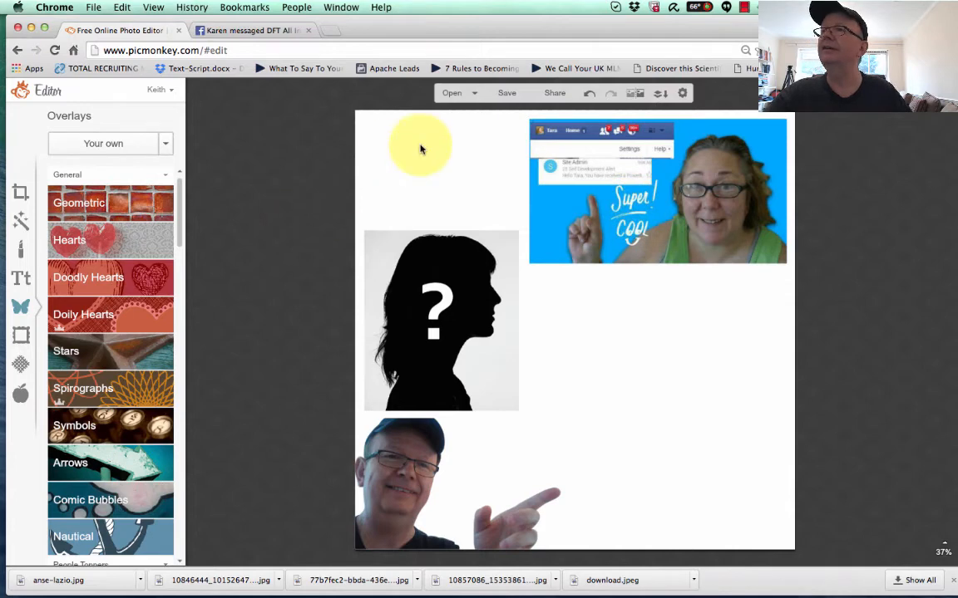
{"action": "left_click", "coordinate": [69, 145]}
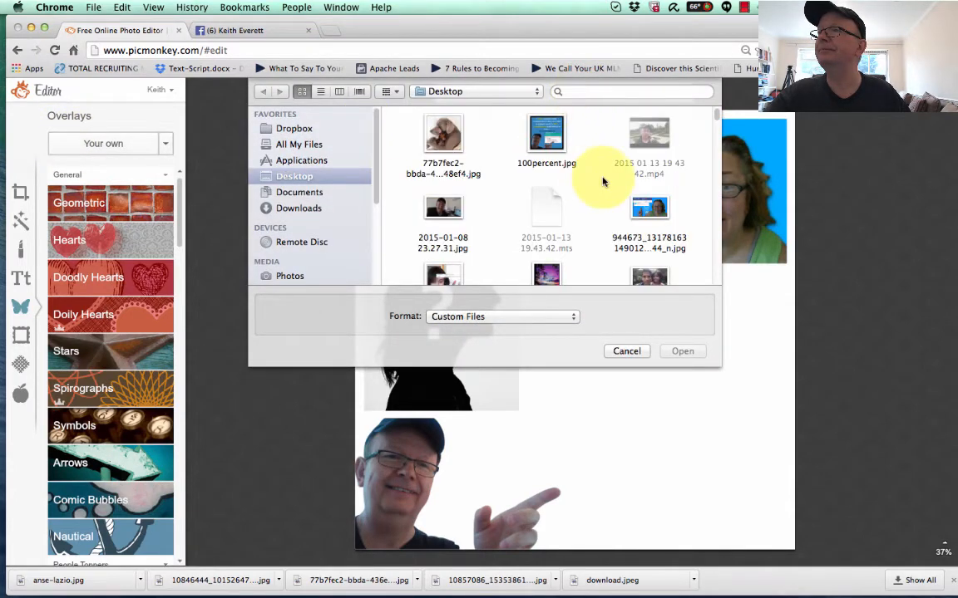
{"action": "scroll", "coordinate": [582, 149], "scroll_direction": "down", "scroll_amount": 3}
{"action": "left_click", "coordinate": [443, 145]}
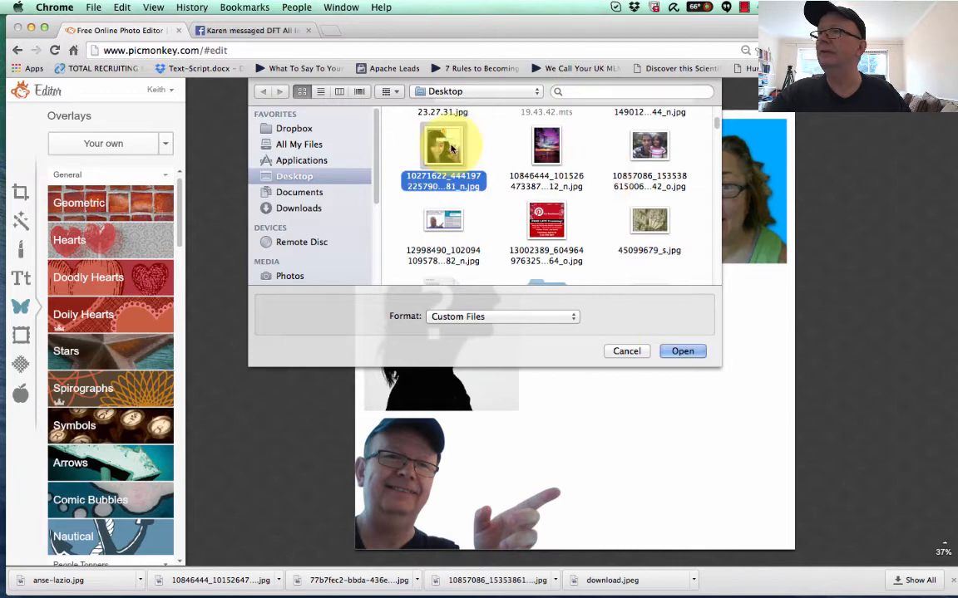
{"action": "left_click", "coordinate": [681, 351]}
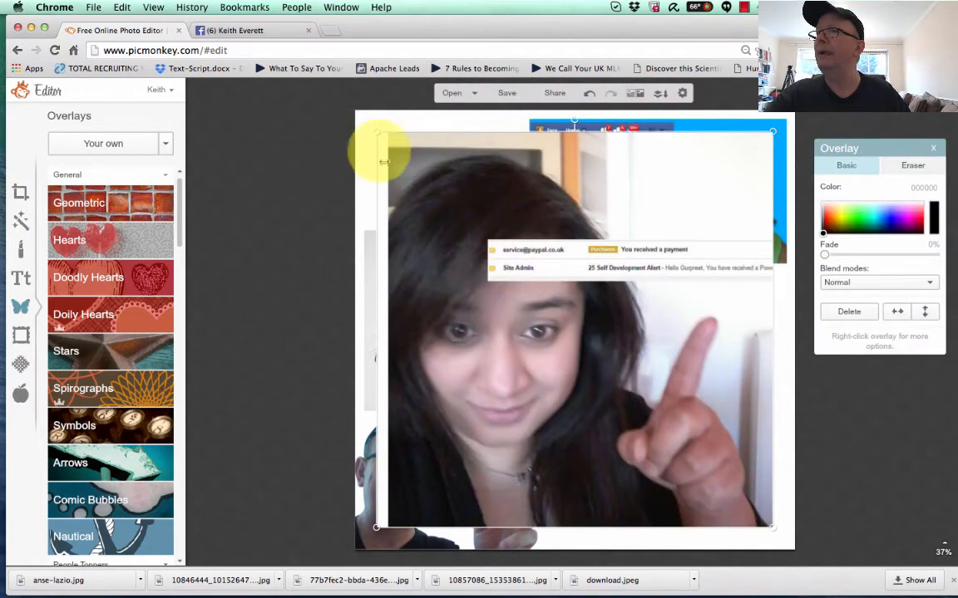
- Shrink the dark-haired woman overlay to just over half the canvas width beneath the blue-background picture and send it to the back
{"action": "left_click_drag", "start_coordinate": [374, 133], "coordinate": [501, 281]}
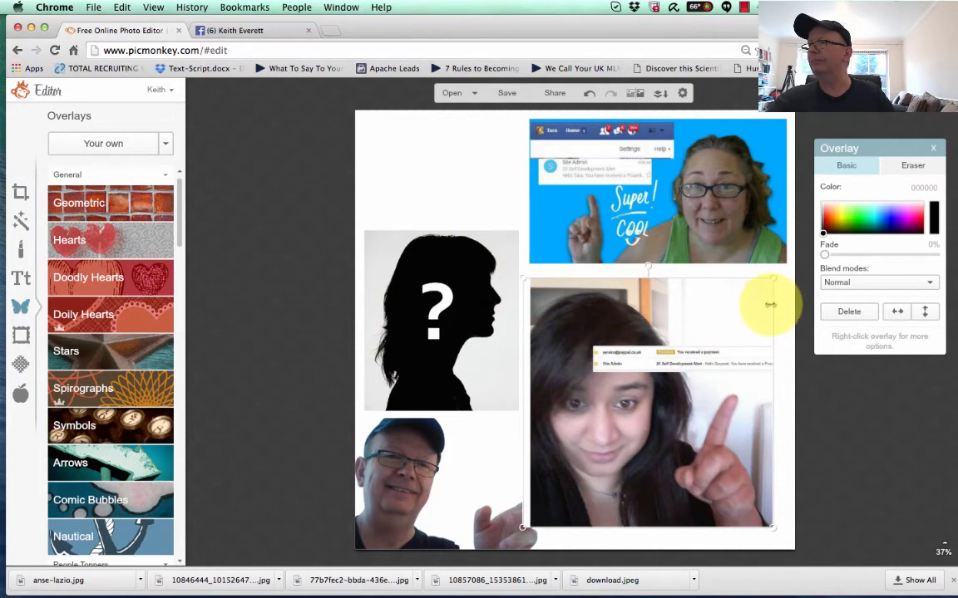
{"action": "left_click_drag", "start_coordinate": [770, 305], "coordinate": [775, 302]}
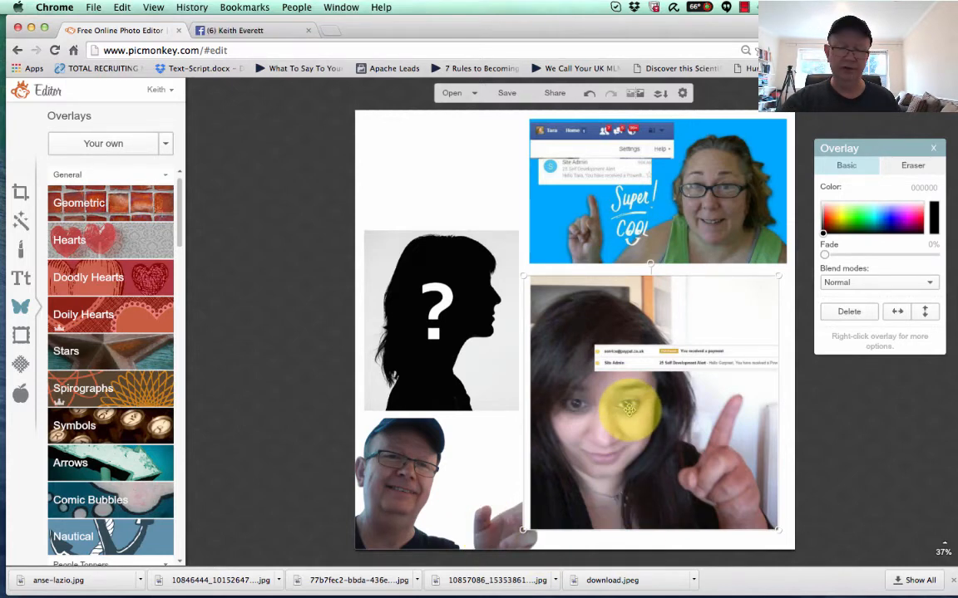
{"action": "right_click", "coordinate": [628, 408]}
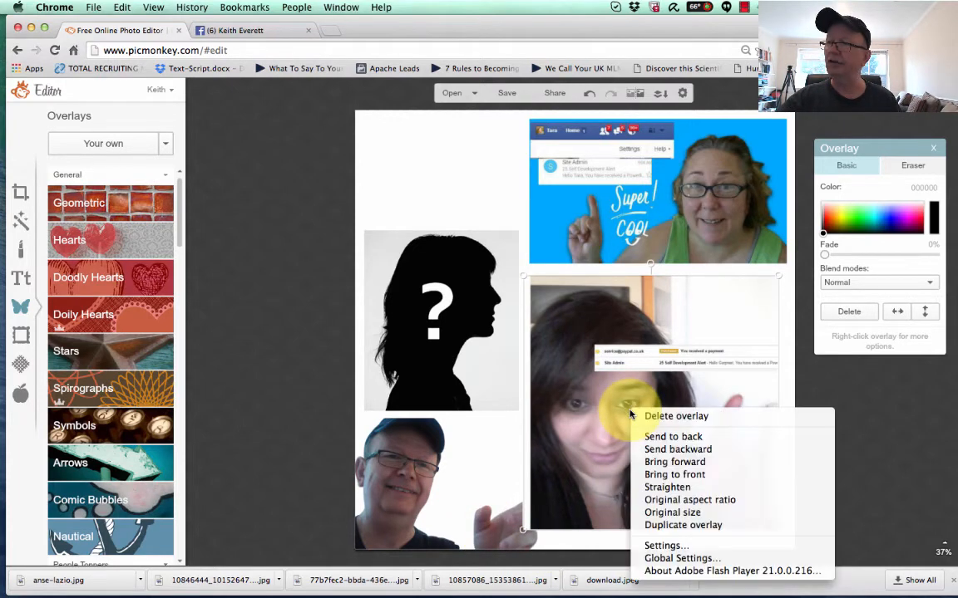
{"action": "left_click", "coordinate": [667, 439]}
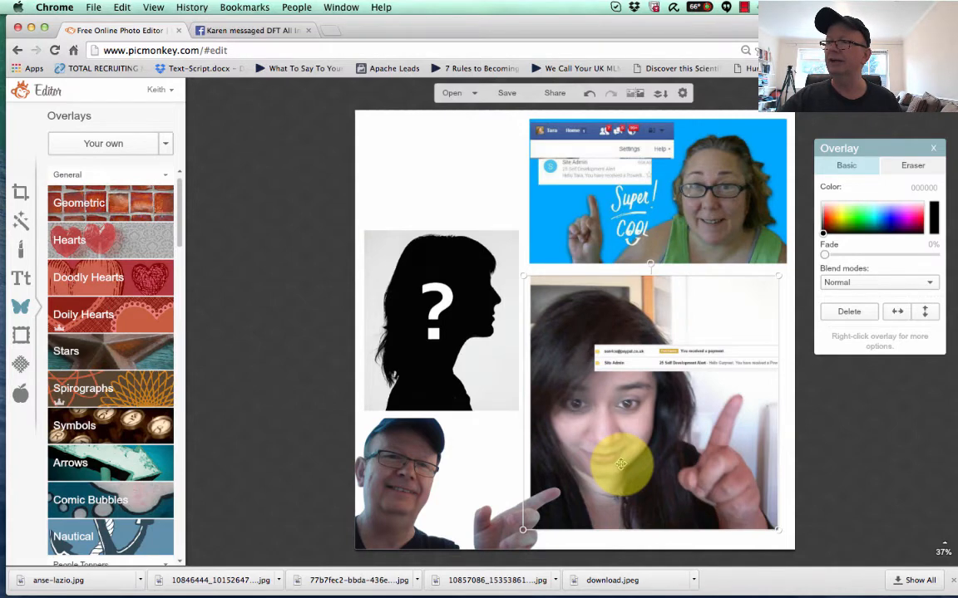
{"action": "left_click_drag", "start_coordinate": [620, 463], "coordinate": [486, 166]}
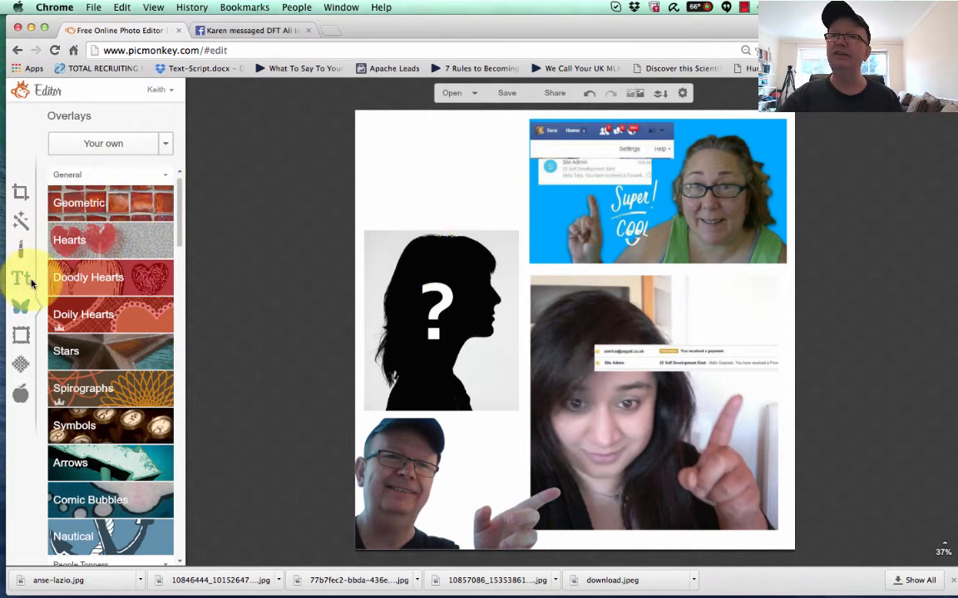
- Add a text in the Impact font reading "100% Commissions" with "Who's Next?" on a second line
{"action": "left_click", "coordinate": [23, 281]}
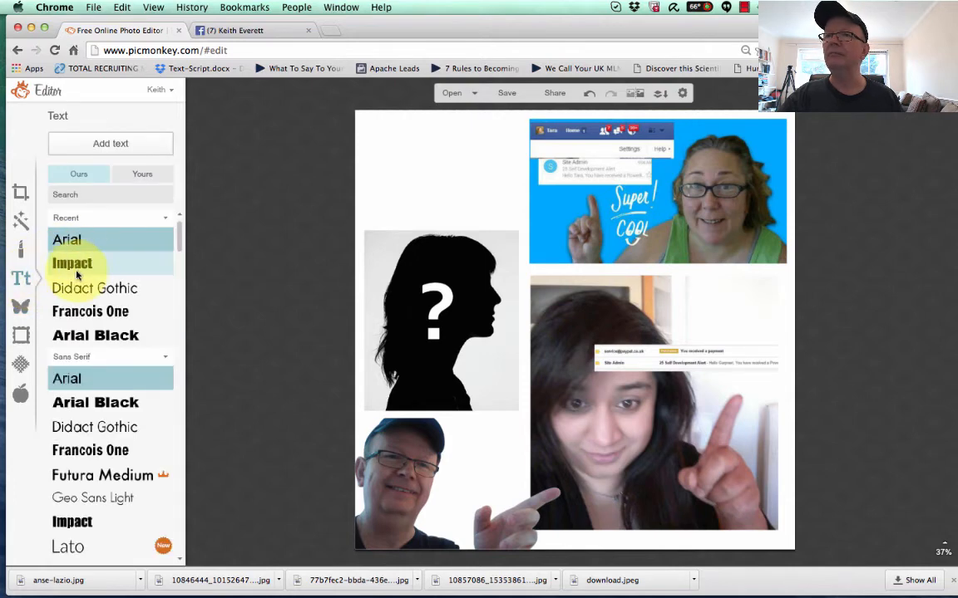
{"action": "left_click", "coordinate": [50, 264]}
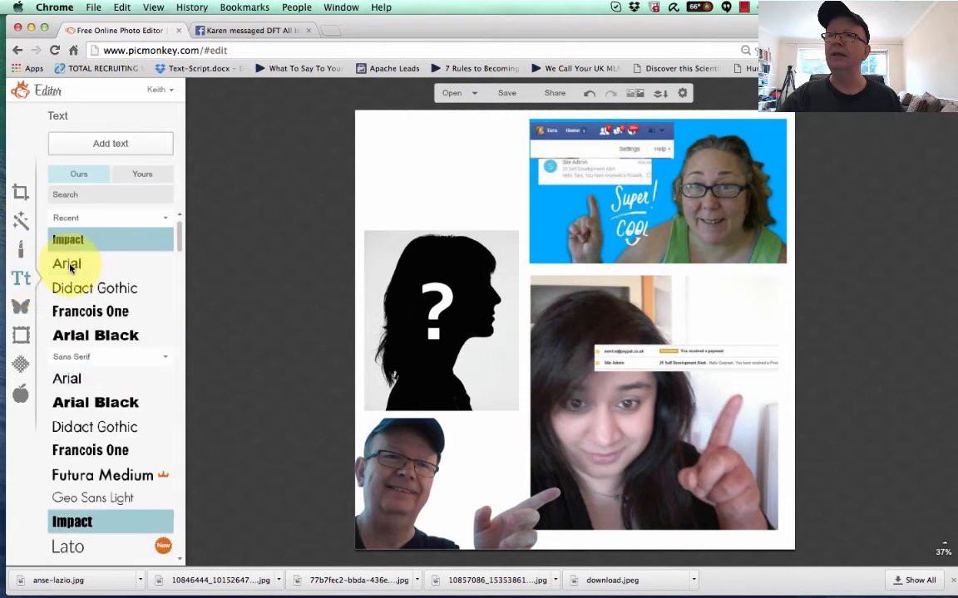
{"action": "left_click", "coordinate": [111, 146]}
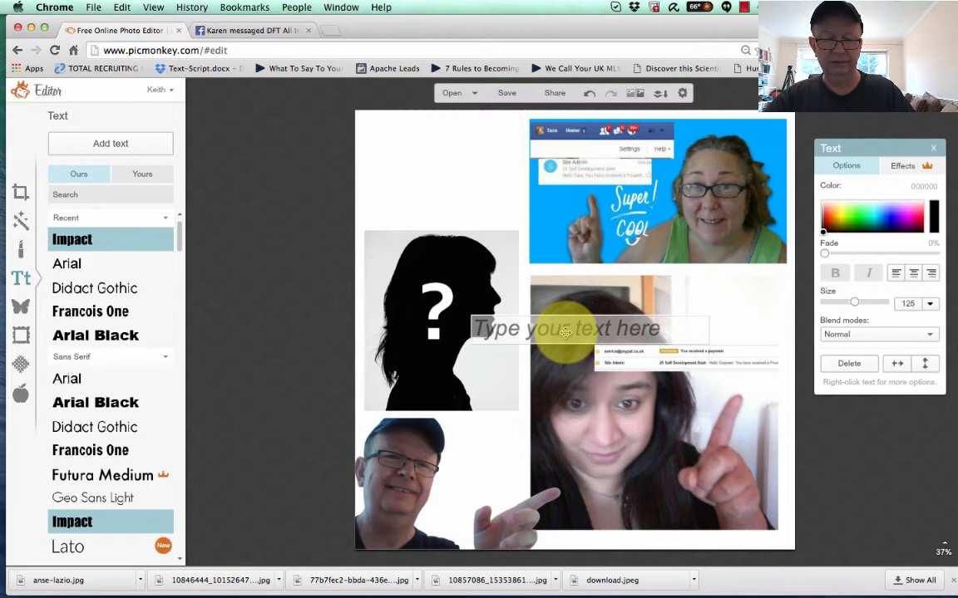
{"action": "type", "text": "100"}
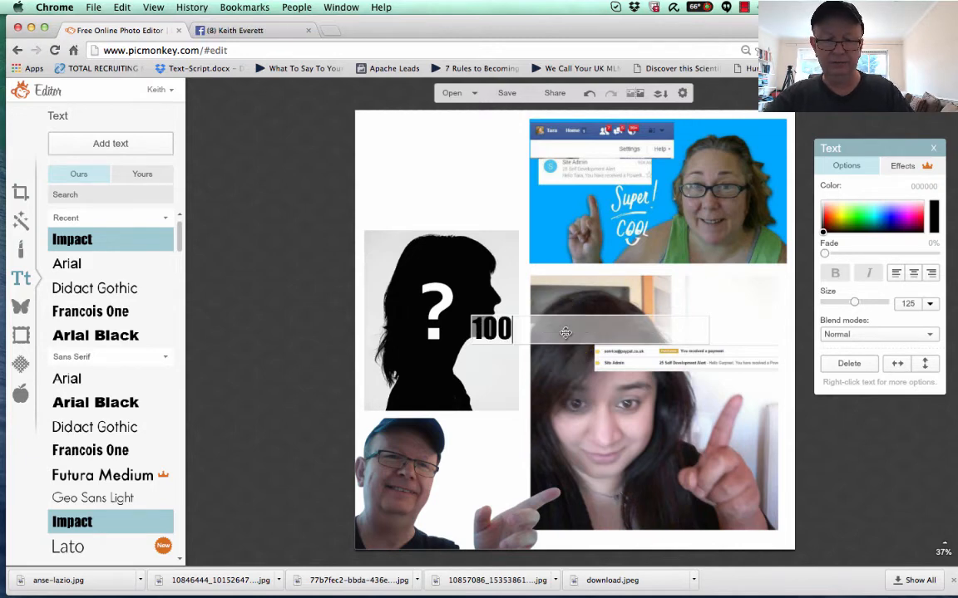
{"action": "type", "text": "%"}
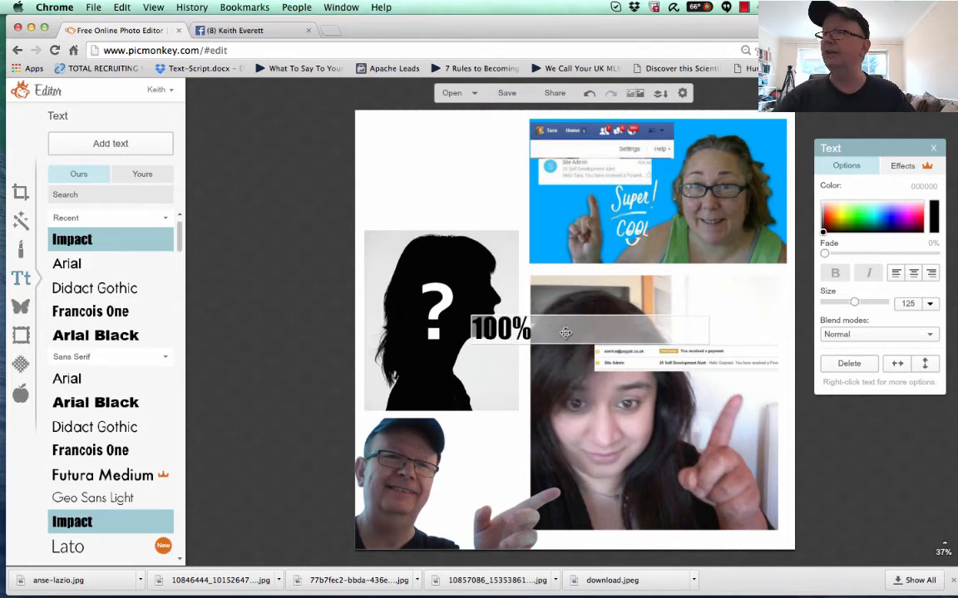
{"action": "type", "text": " Com"}
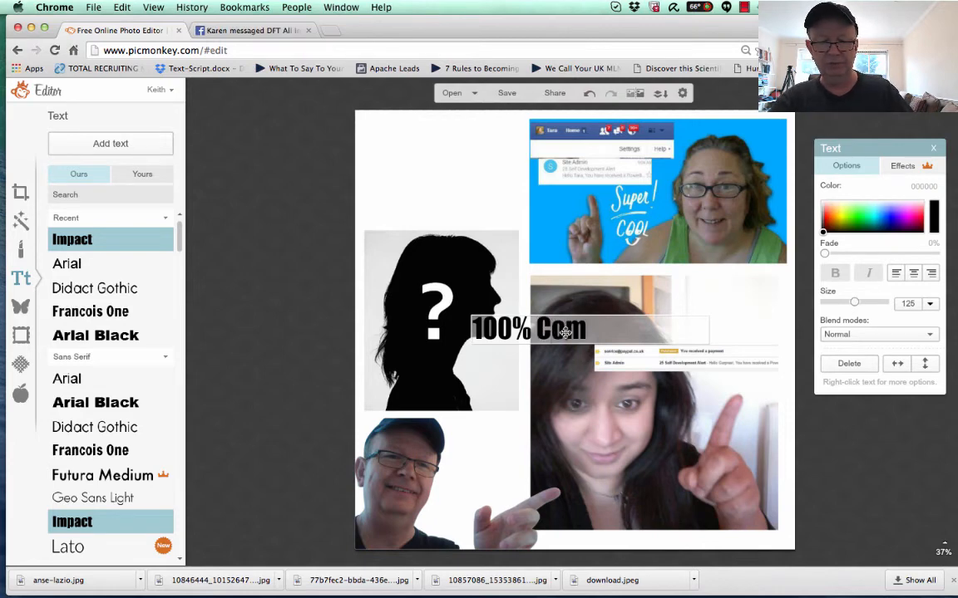
{"action": "type", "text": "missions"}
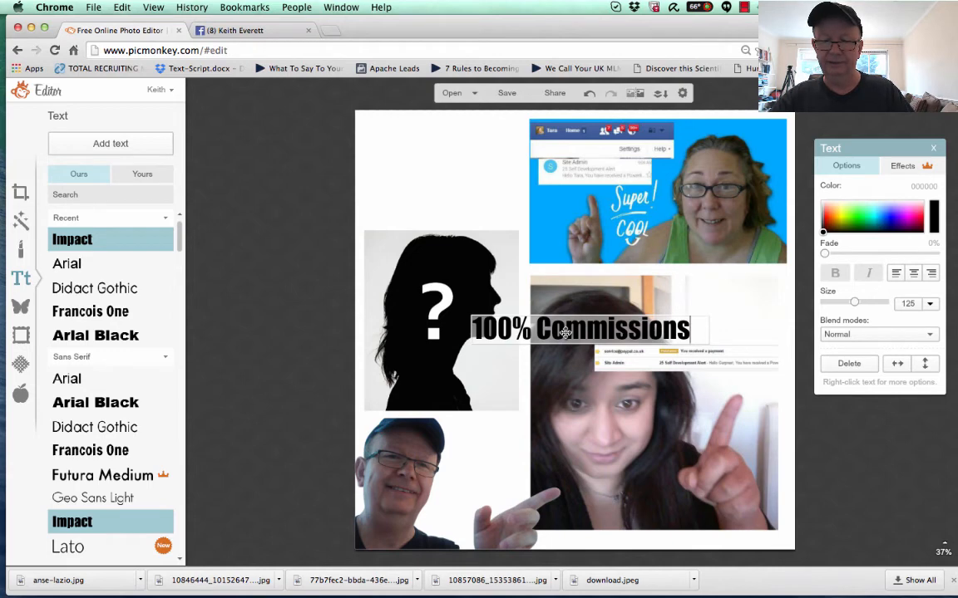
{"action": "key", "text": "Return"}
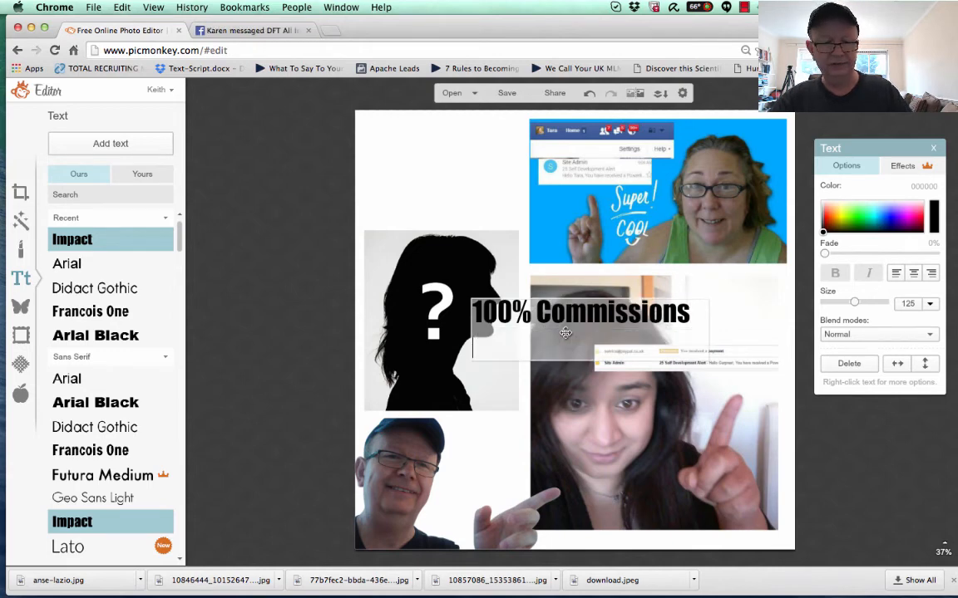
{"action": "type", "text": "Who's N"}
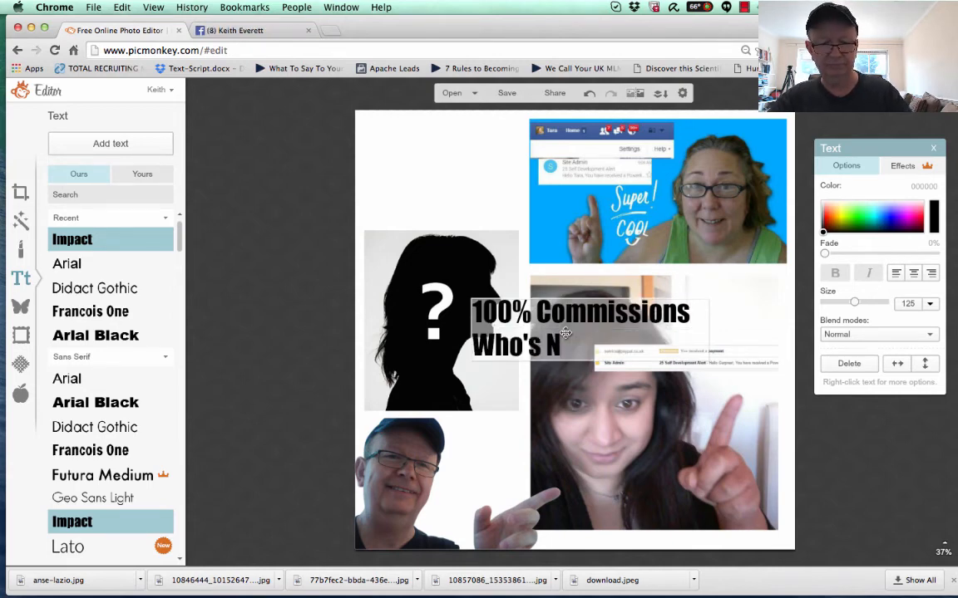
{"action": "type", "text": "e"}
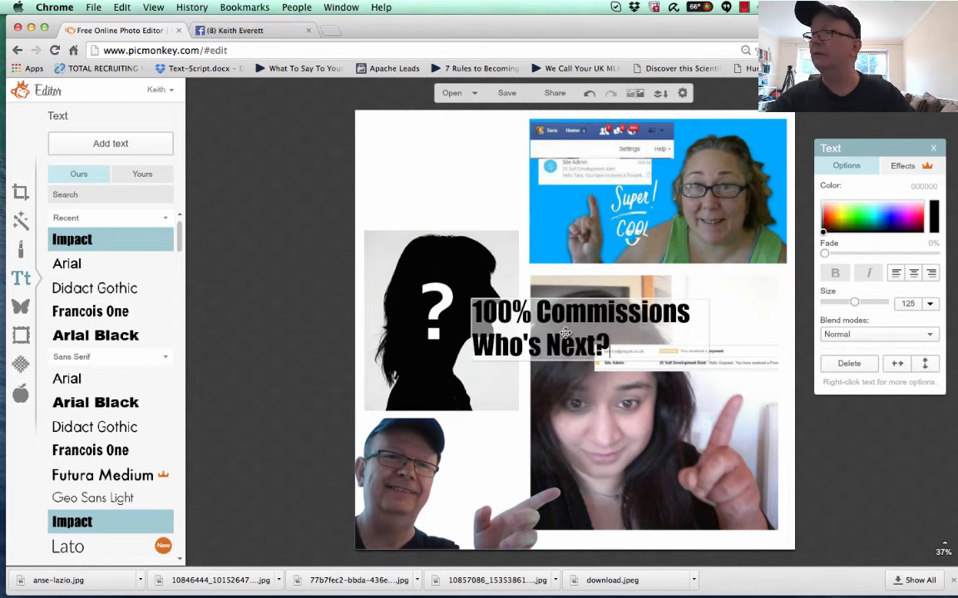
- Move the two-line text to the canvas's upper-left corner and reduce its font size to 99
{"action": "key", "text": "super+a"}
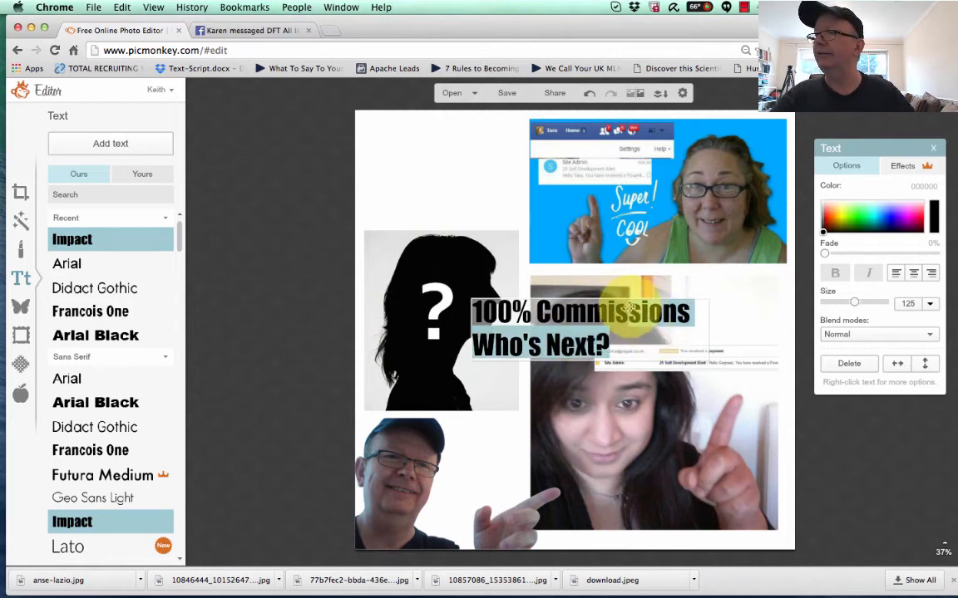
{"action": "left_click", "coordinate": [576, 315]}
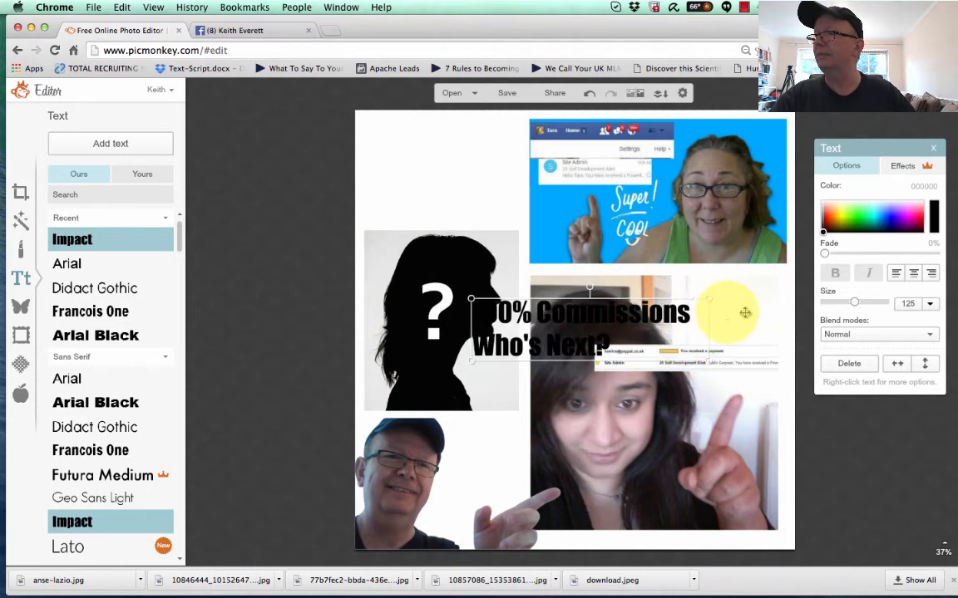
{"action": "left_click_drag", "start_coordinate": [605, 314], "coordinate": [499, 150]}
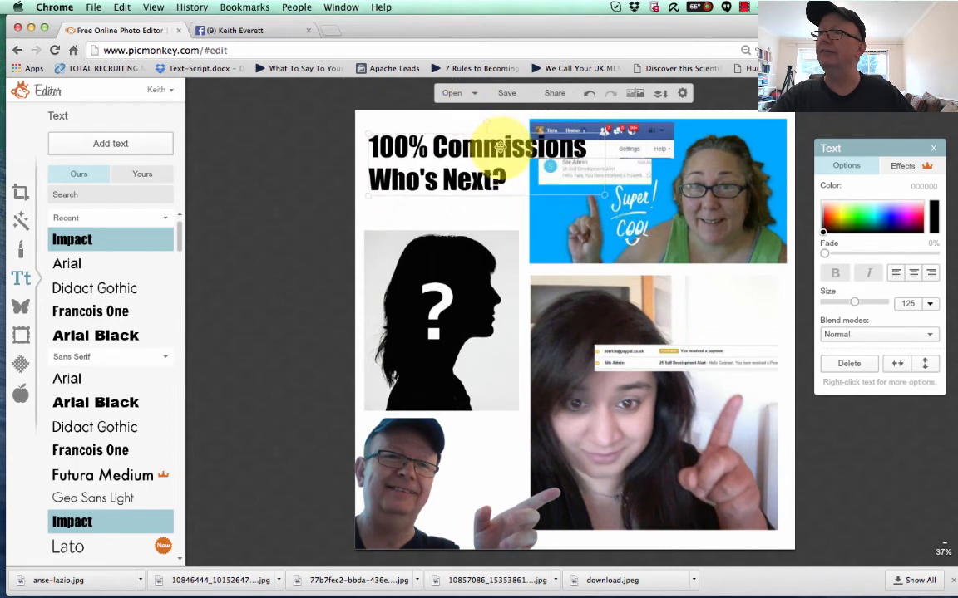
{"action": "left_click_drag", "start_coordinate": [604, 151], "coordinate": [625, 152]}
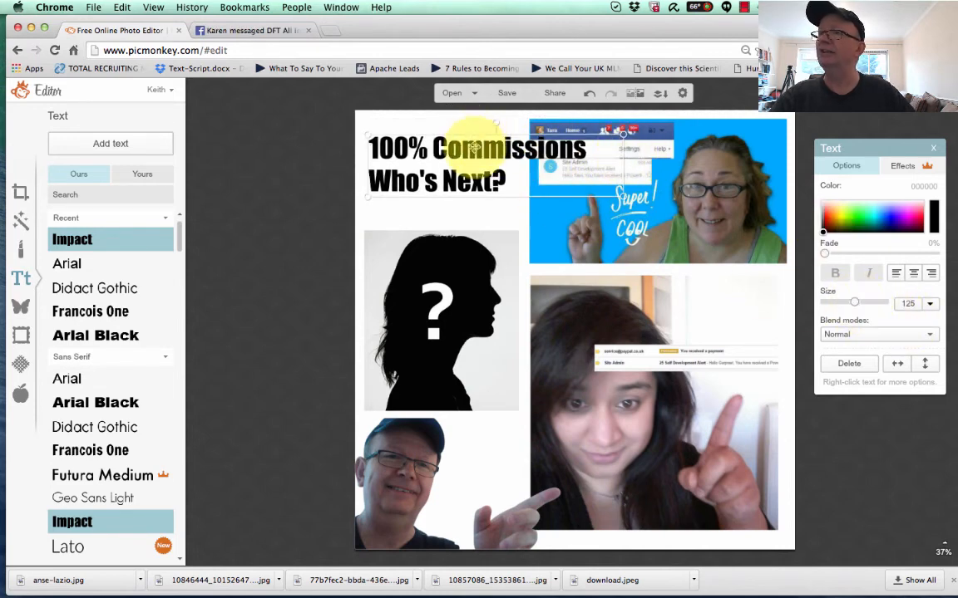
{"action": "triple_click", "coordinate": [473, 147]}
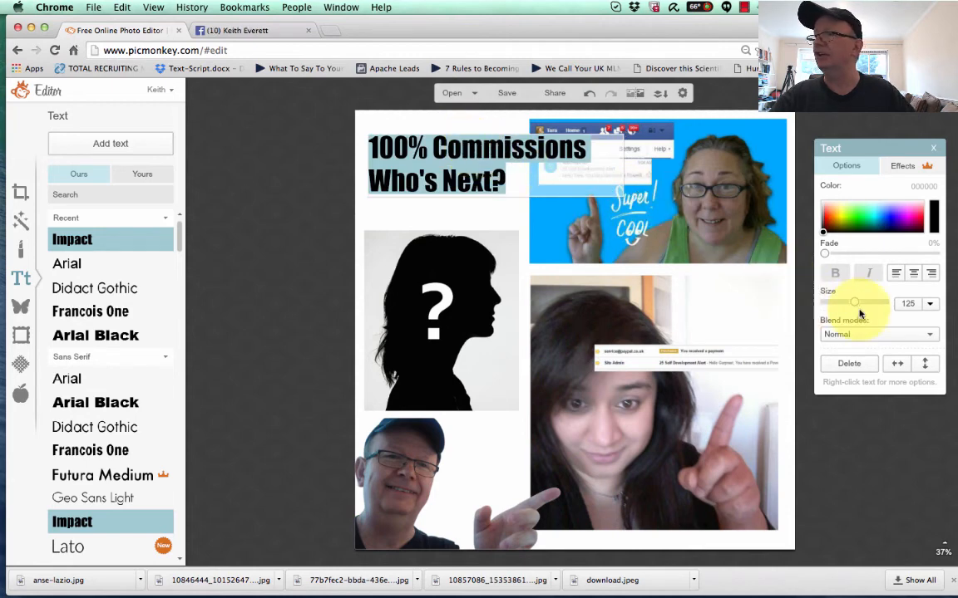
{"action": "left_click_drag", "start_coordinate": [855, 306], "coordinate": [850, 307]}
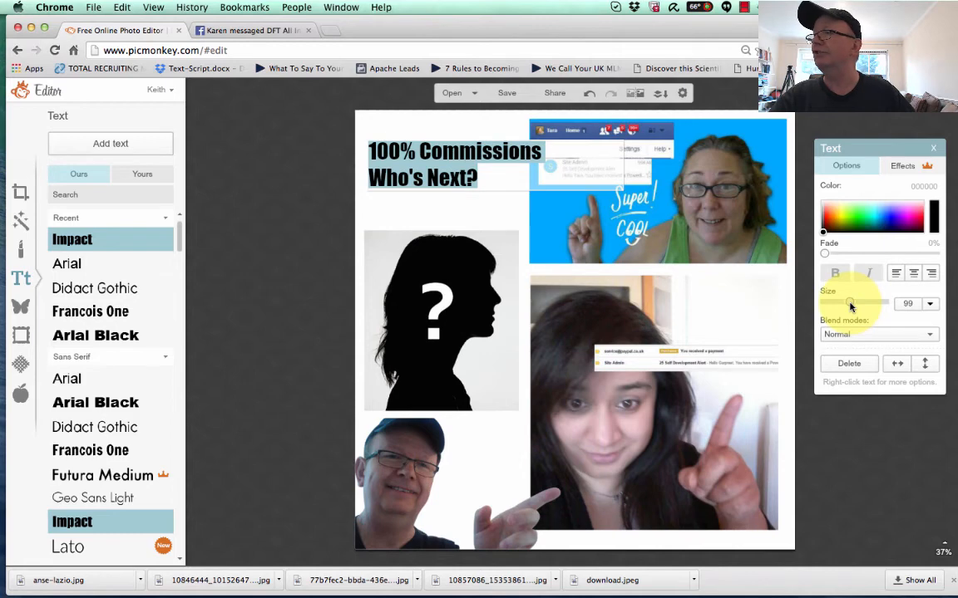
- Narrow the text box to about a third of the canvas width and fit it into the blank space above the silhouette
{"action": "left_click", "coordinate": [456, 152]}
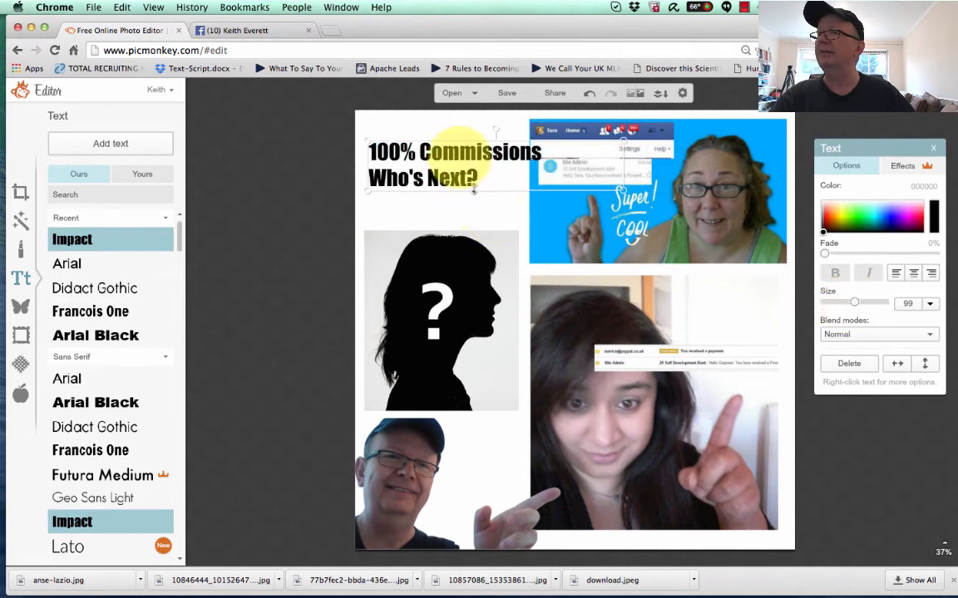
{"action": "double_click", "coordinate": [450, 153]}
{"action": "left_click_drag", "start_coordinate": [456, 153], "coordinate": [444, 151]}
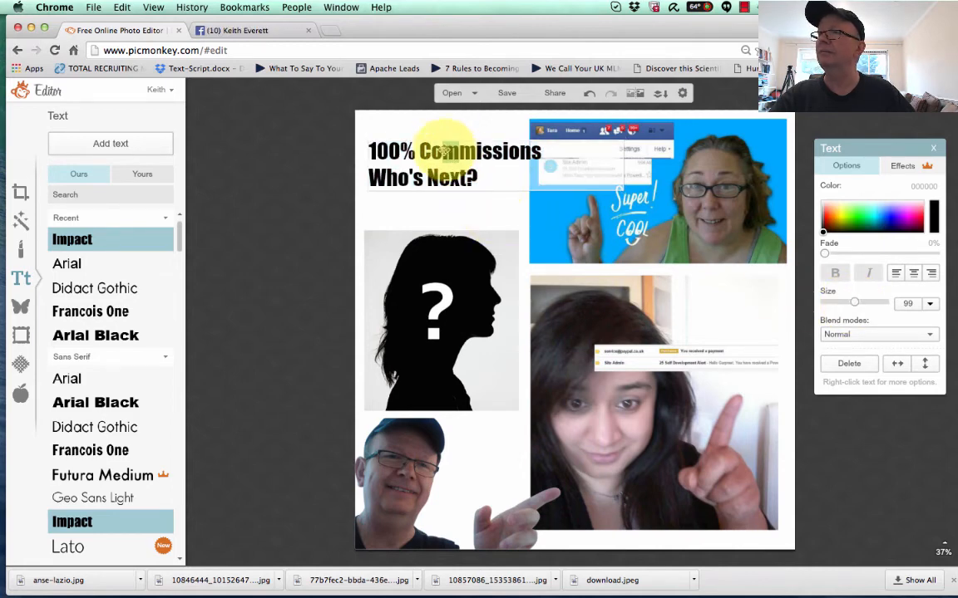
{"action": "left_click", "coordinate": [498, 204]}
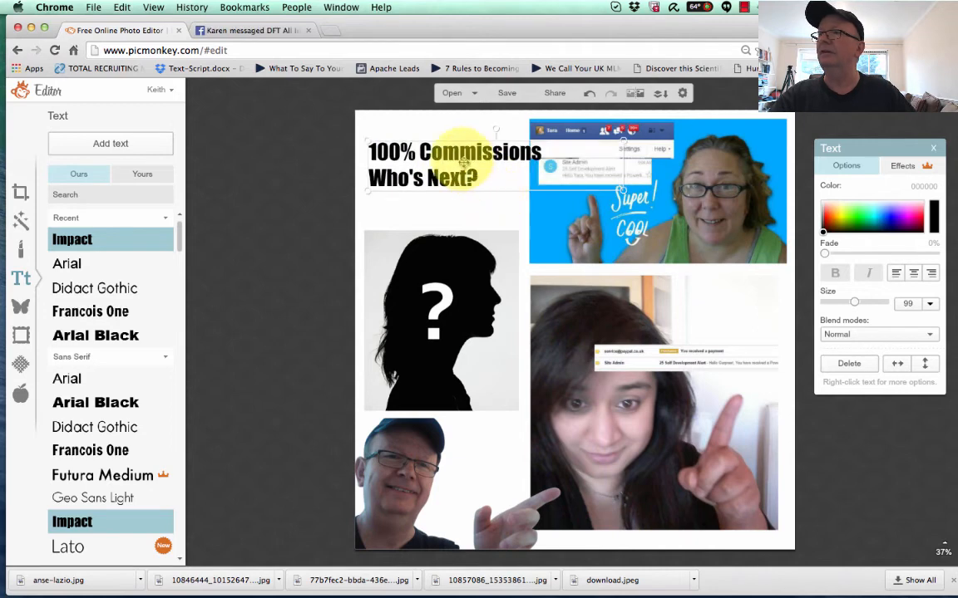
{"action": "mouse_move", "coordinate": [460, 158]}
{"action": "left_mouse_down"}
{"action": "mouse_move", "coordinate": [443, 154]}
{"action": "mouse_move", "coordinate": [471, 149]}
{"action": "mouse_move", "coordinate": [461, 148]}
{"action": "left_mouse_up"}
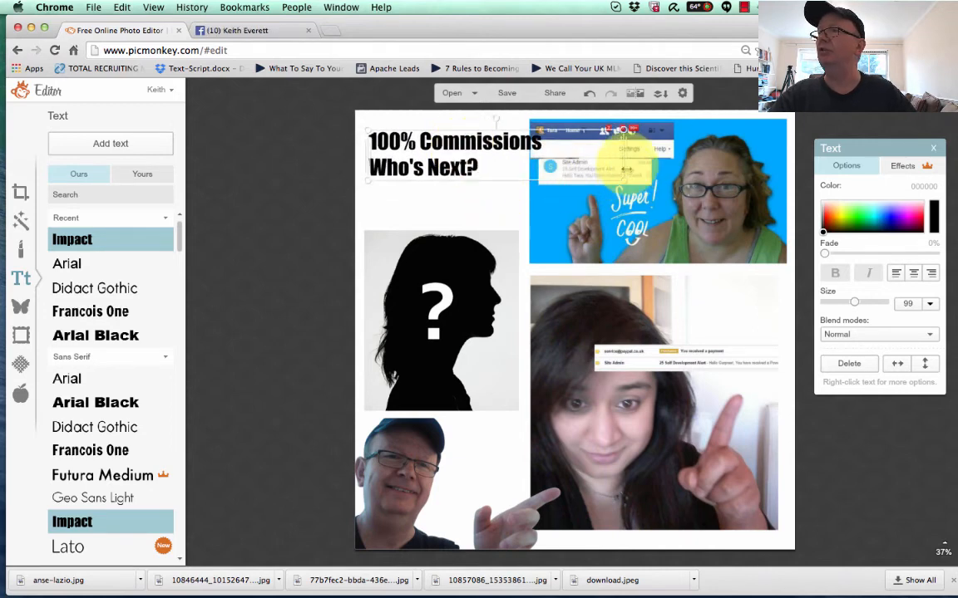
{"action": "left_click_drag", "start_coordinate": [621, 158], "coordinate": [467, 186]}
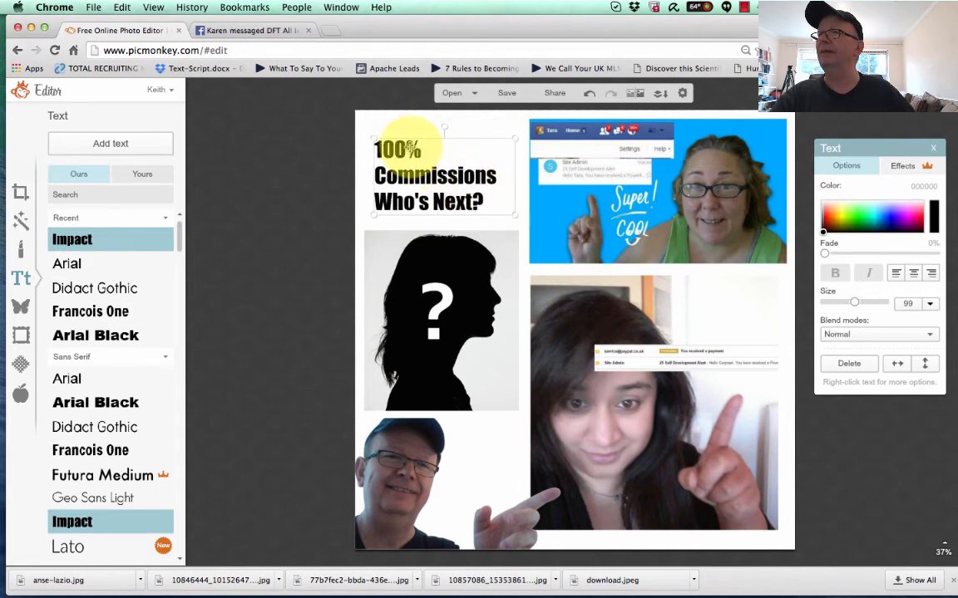
- Enlarge only the "100%" in the text to size 249 and colour it dark red, 90000a
{"action": "double_click", "coordinate": [409, 148]}
{"action": "left_click", "coordinate": [407, 148]}
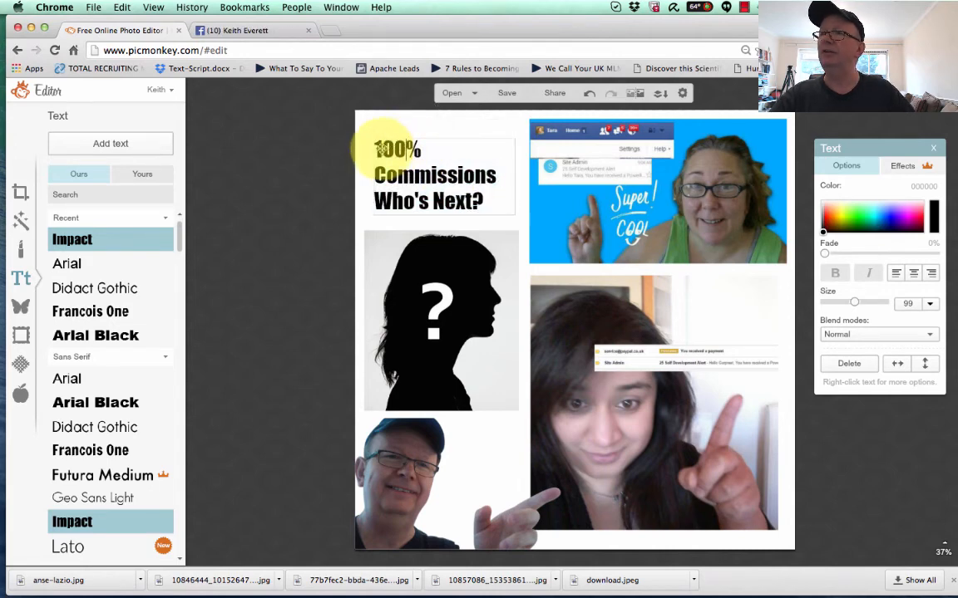
{"action": "left_click_drag", "start_coordinate": [376, 151], "coordinate": [433, 161]}
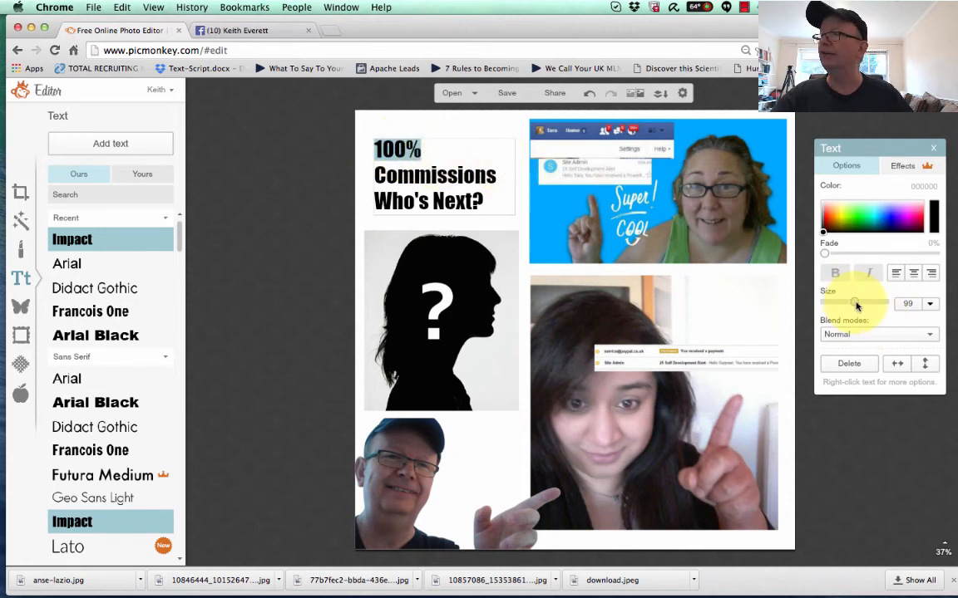
{"action": "left_click_drag", "start_coordinate": [856, 307], "coordinate": [874, 306]}
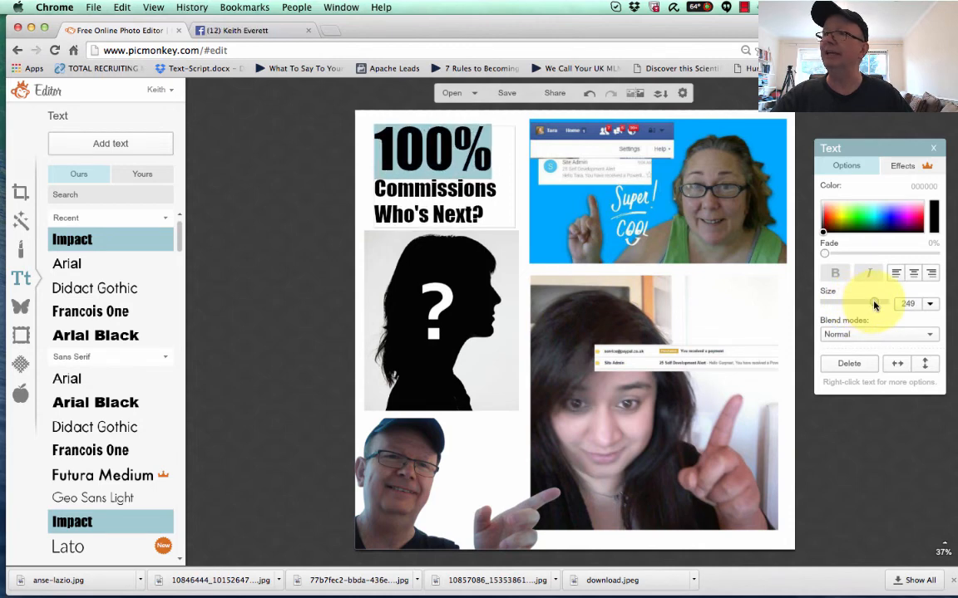
{"action": "left_click", "coordinate": [923, 223]}
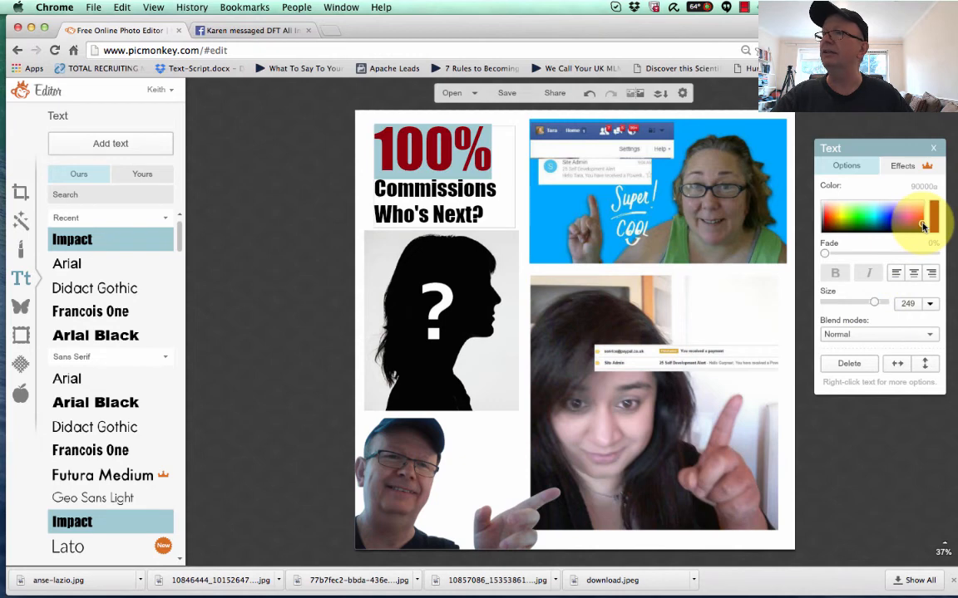
{"action": "left_click", "coordinate": [522, 150]}
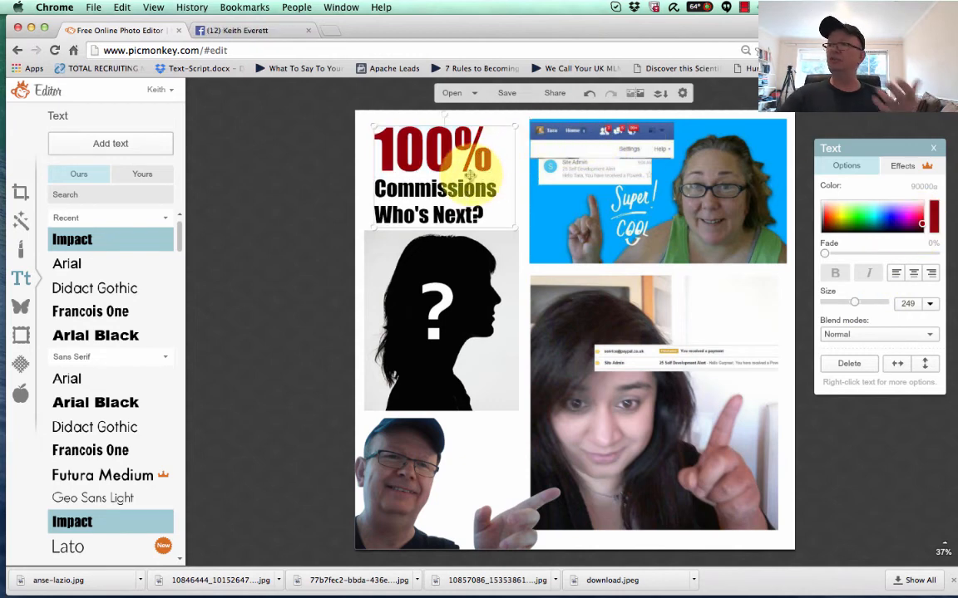
{"action": "left_click", "coordinate": [286, 260]}
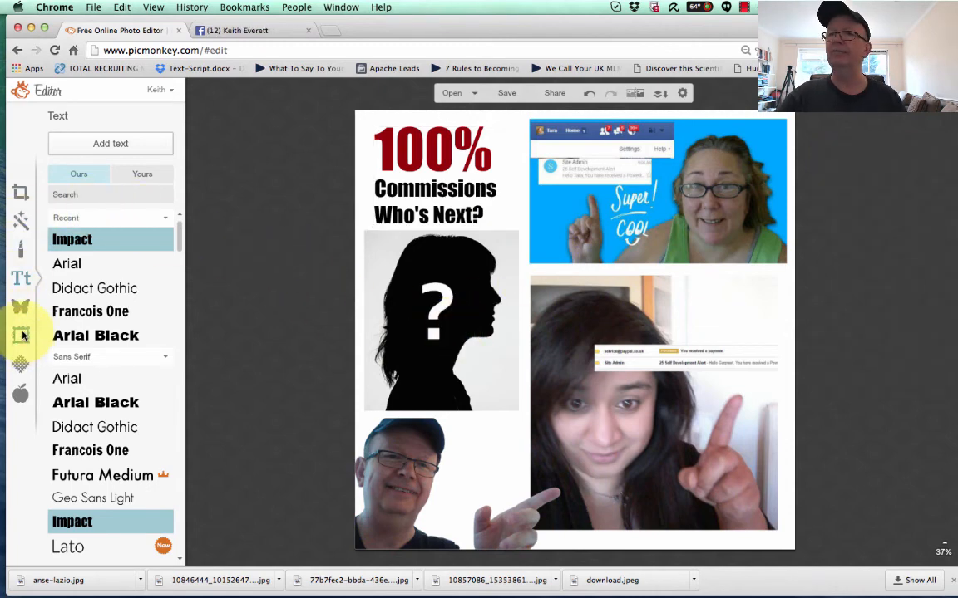
{"action": "left_click", "coordinate": [23, 336]}
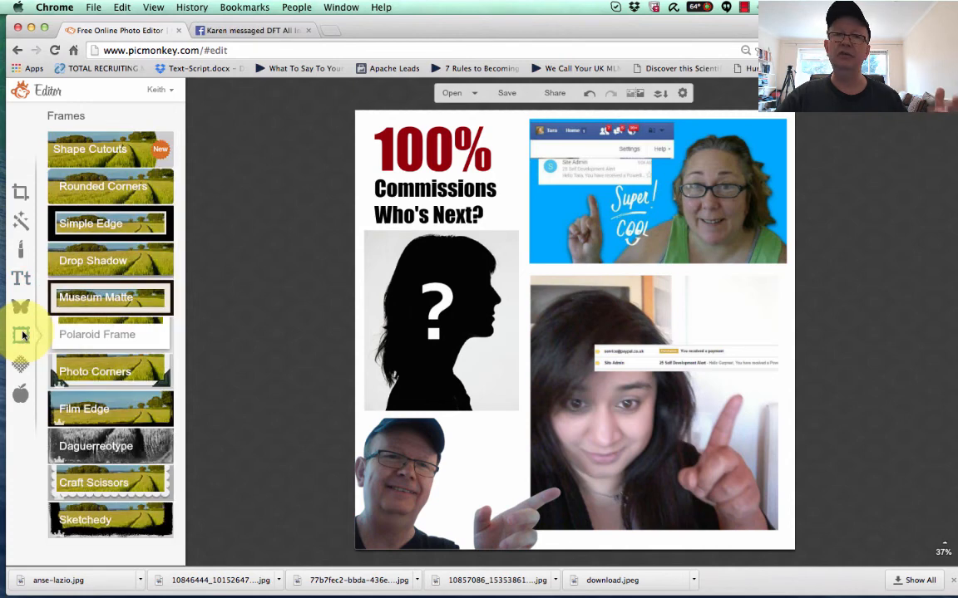
{"action": "left_click", "coordinate": [119, 226]}
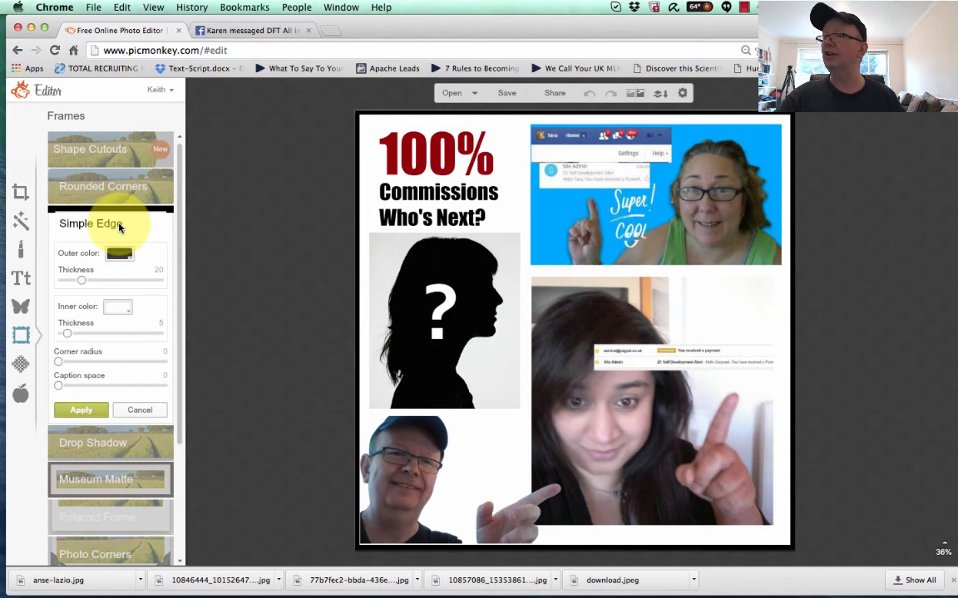
{"action": "left_click", "coordinate": [147, 410]}
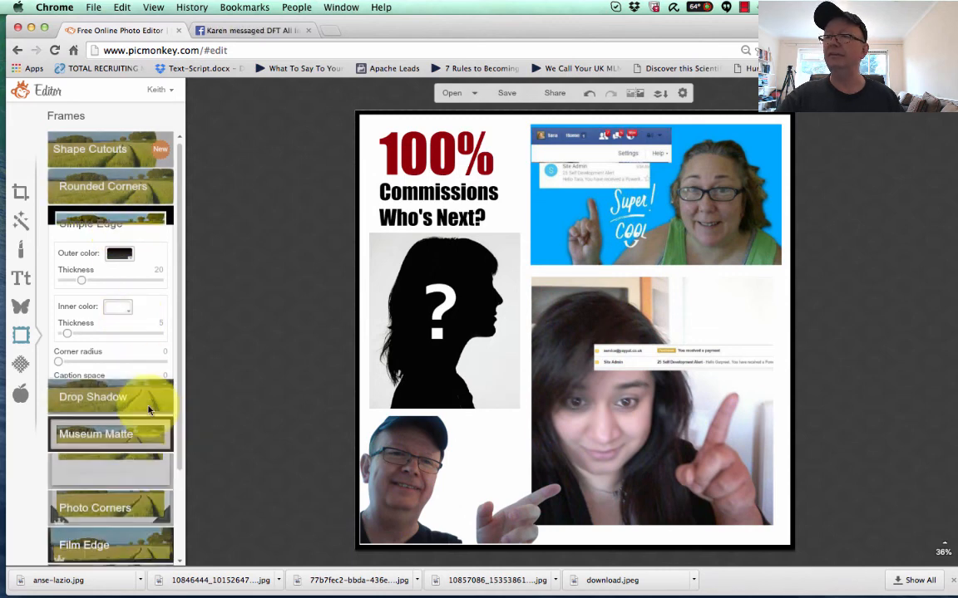
- Enlarge the cut-out photo of the man in the cap slightly so it extends past the canvas's lower-left corner
{"action": "left_click", "coordinate": [351, 486]}
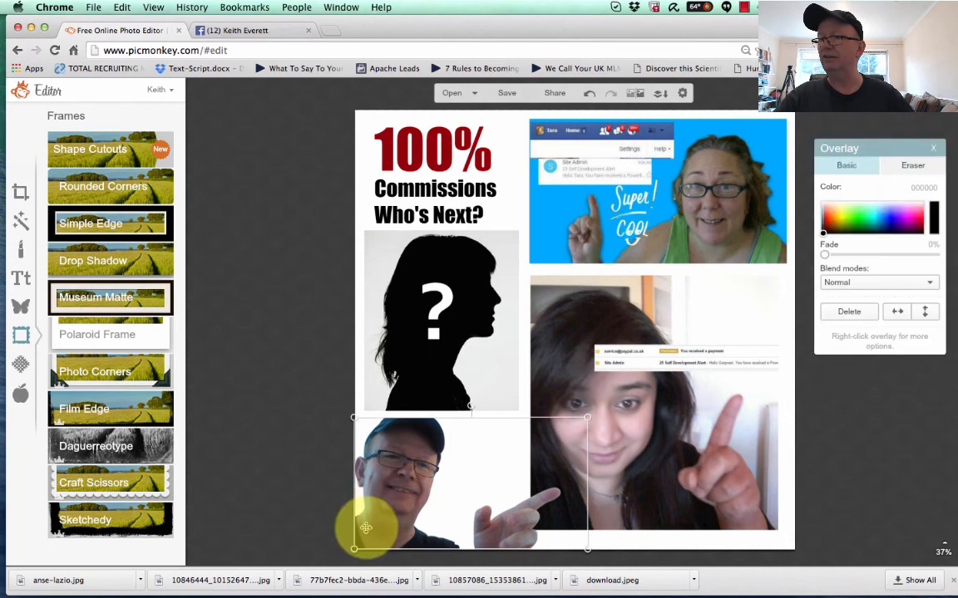
{"action": "left_click_drag", "start_coordinate": [355, 548], "coordinate": [351, 550]}
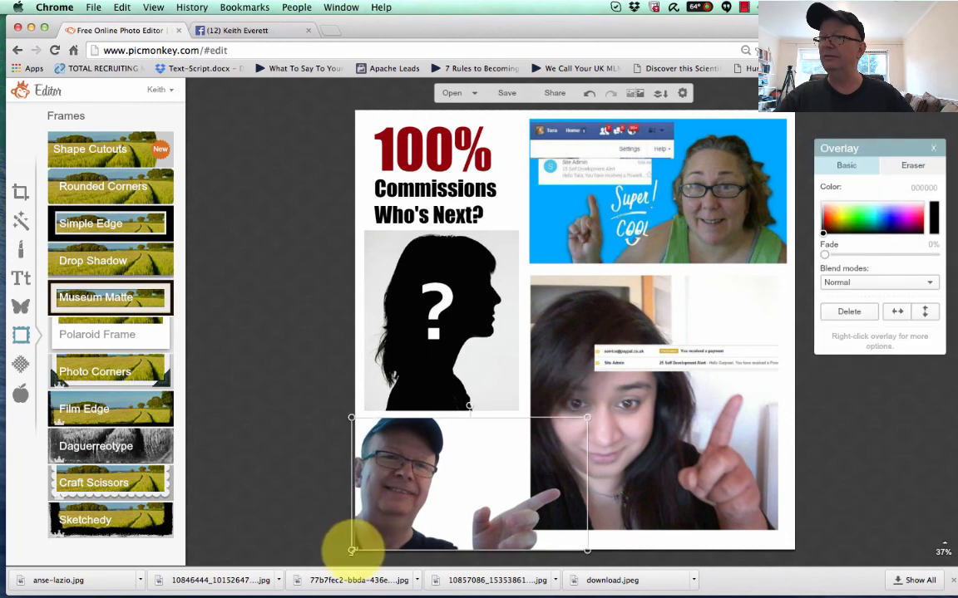
- Put a black Simple Edge frame around the design with inner thickness 0 and outer thickness 91
{"action": "left_click", "coordinate": [115, 224]}
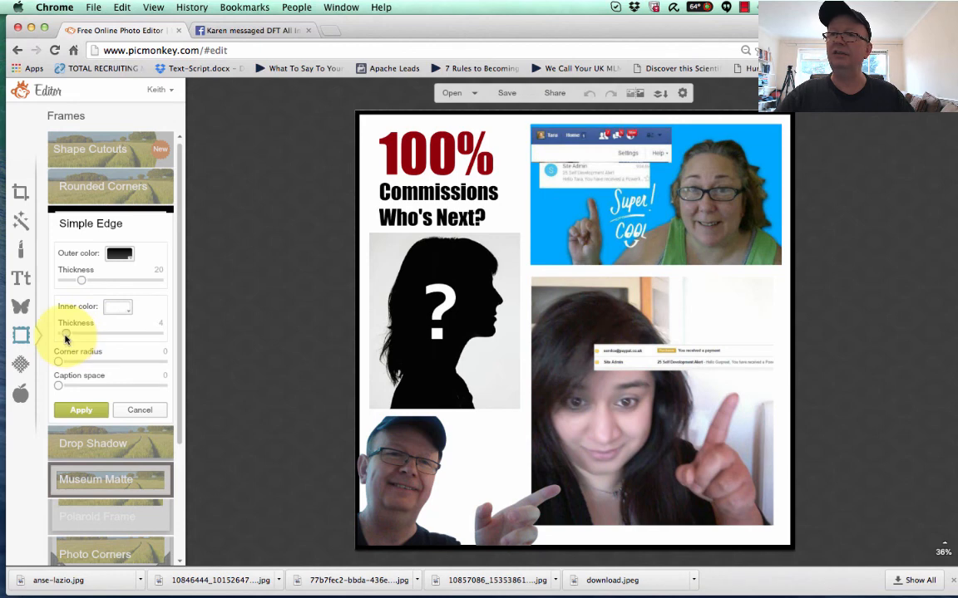
{"action": "left_click_drag", "start_coordinate": [67, 337], "coordinate": [60, 336]}
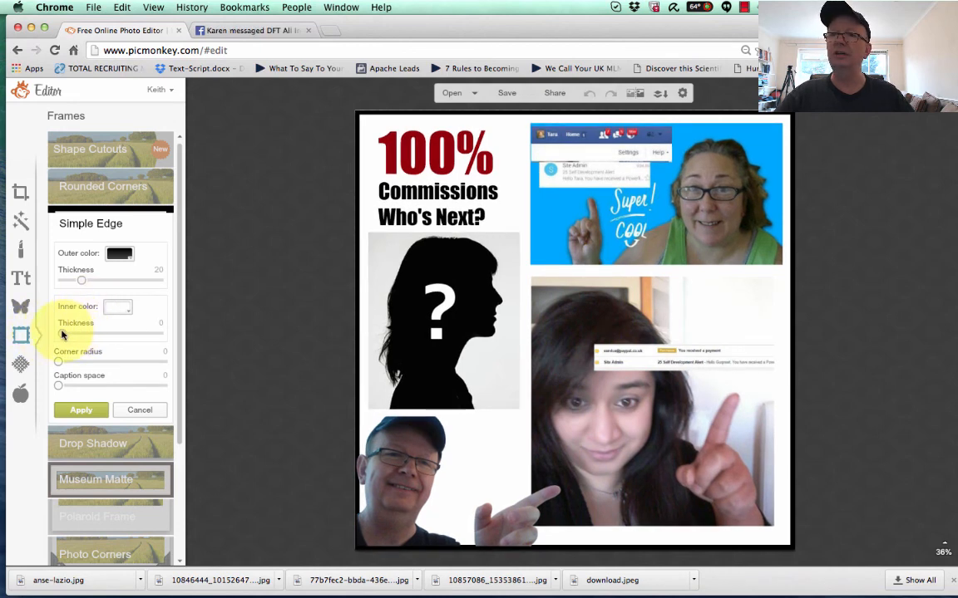
{"action": "left_click_drag", "start_coordinate": [72, 338], "coordinate": [46, 324]}
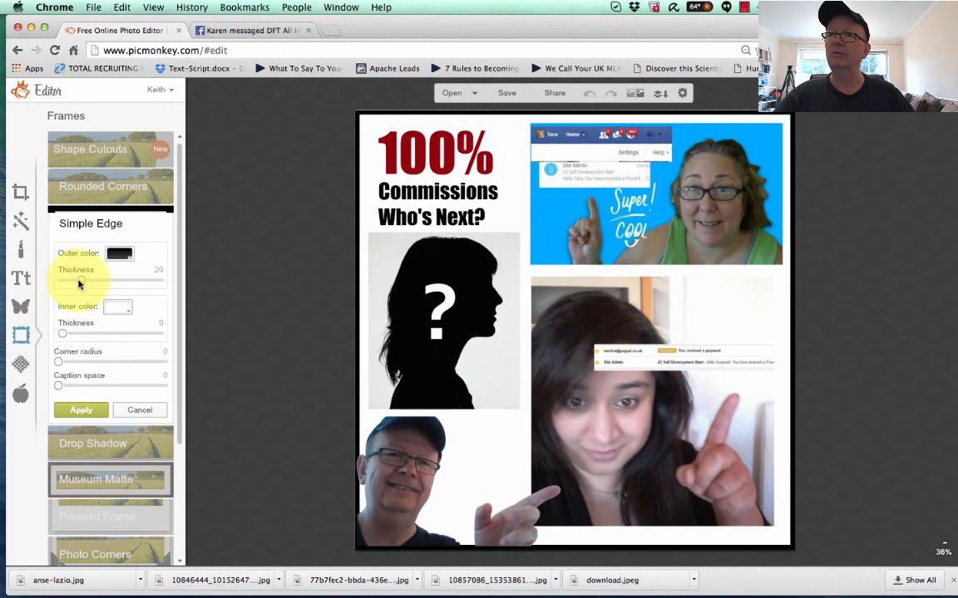
{"action": "left_click_drag", "start_coordinate": [79, 283], "coordinate": [148, 285]}
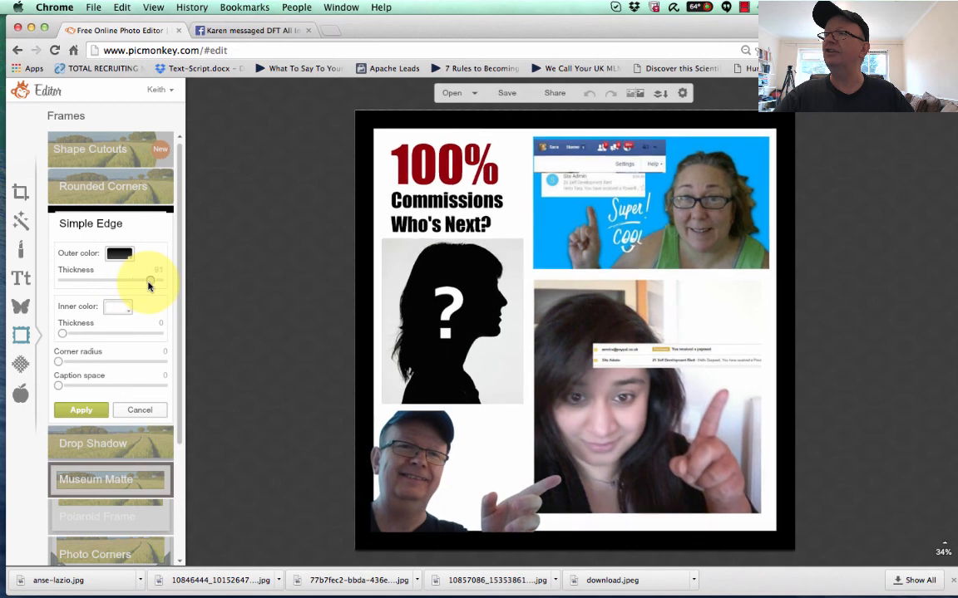